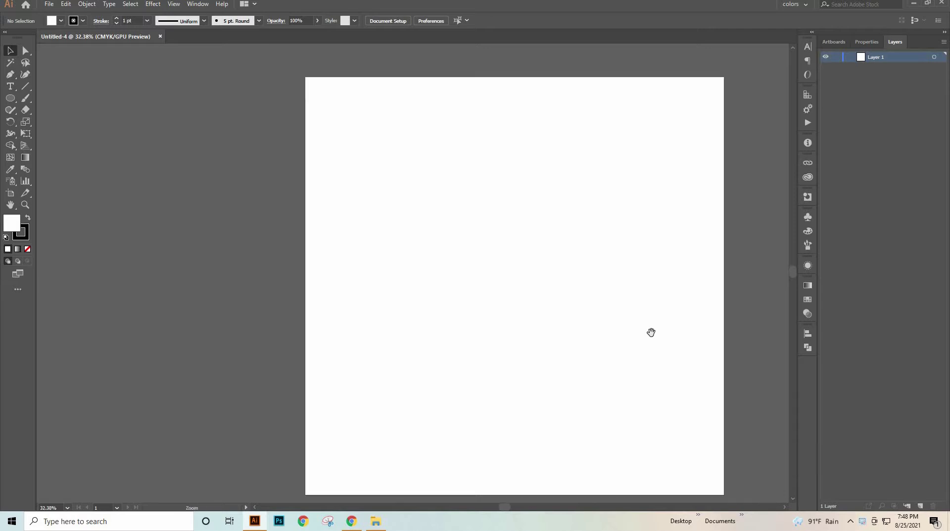
Draw a horizontal line about 1532 pt long across the upper artboard, with no fill and a 0.5 pt stroke
drag(587, 316, 496, 308)
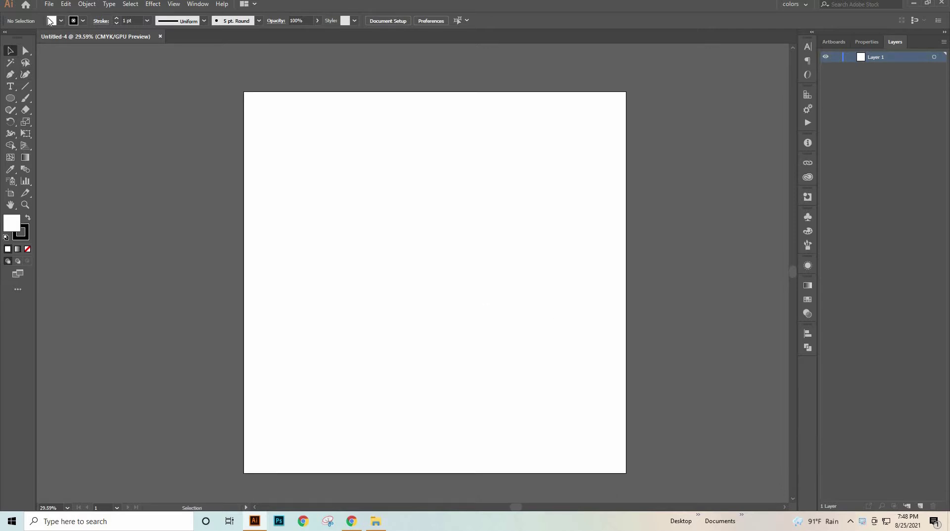
click(7, 36)
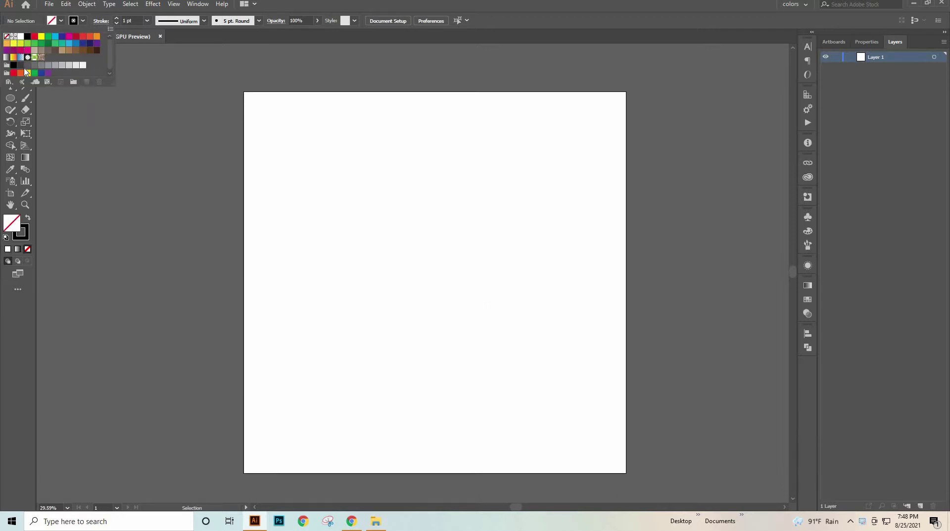
click(25, 87)
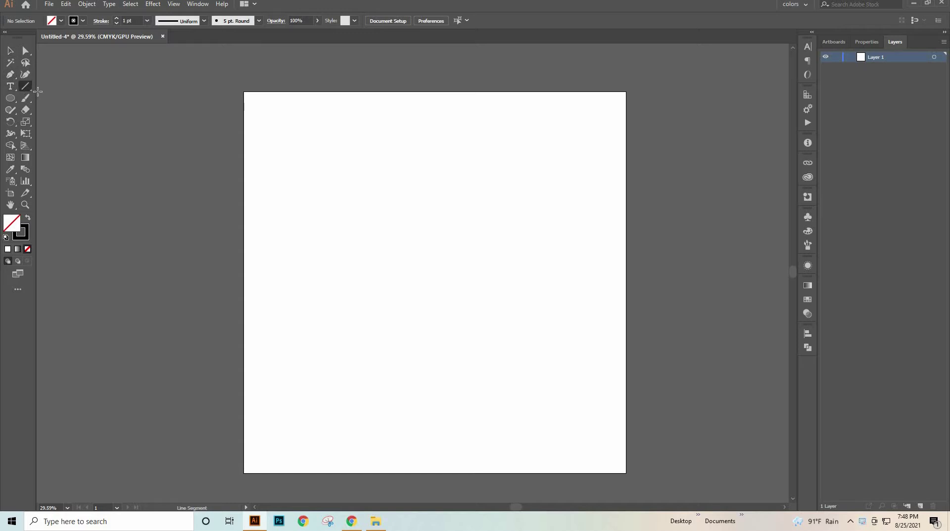
click(117, 23)
mouse_move(287, 147)
mouse_down()
mouse_move(570, 156)
mouse_move(580, 148)
mouse_up()
key(v)
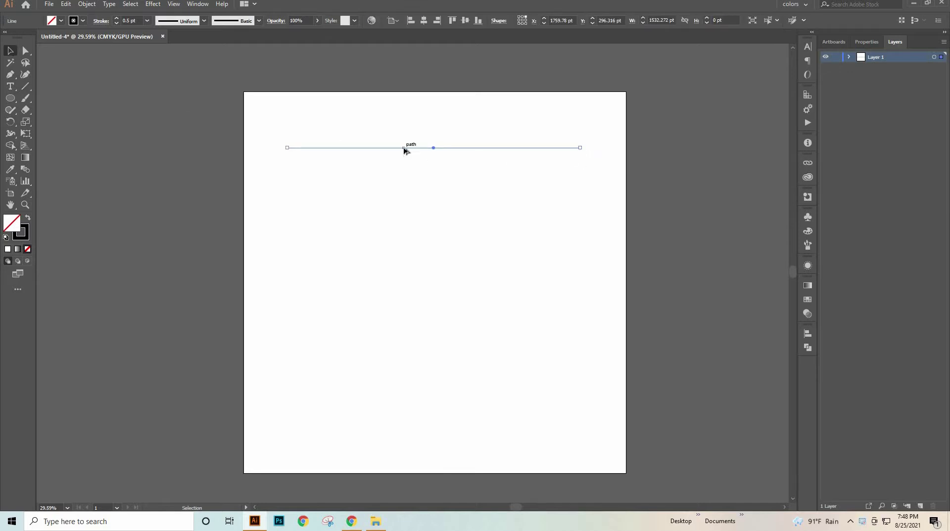
Copy the line about 88 pt downward and repeat the copy to build a stack of 14 evenly spaced horizontal lines
drag(408, 161, 410, 169)
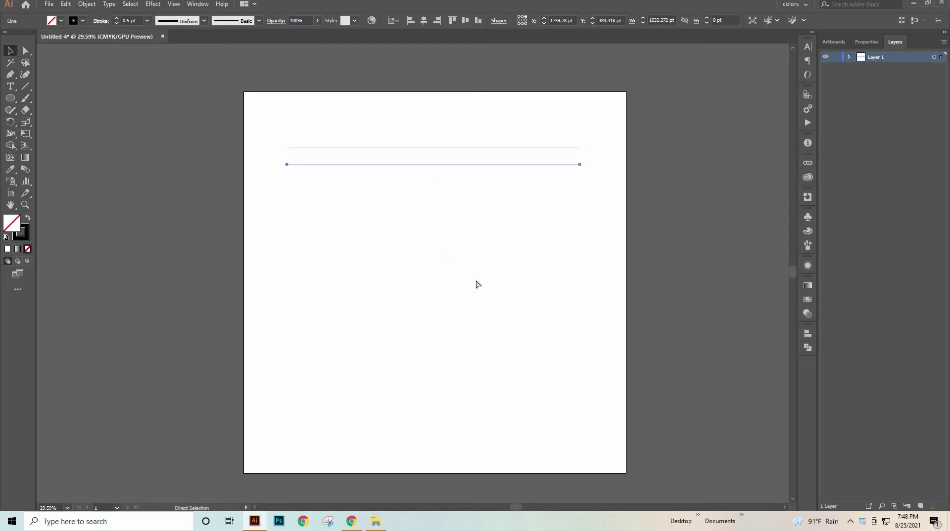
key(ctrl+d)
key(ctrl+d)
key(ctrl+d)
key(ctrl+d)
key(ctrl+d)
key(ctrl+d)
key(ctrl+d)
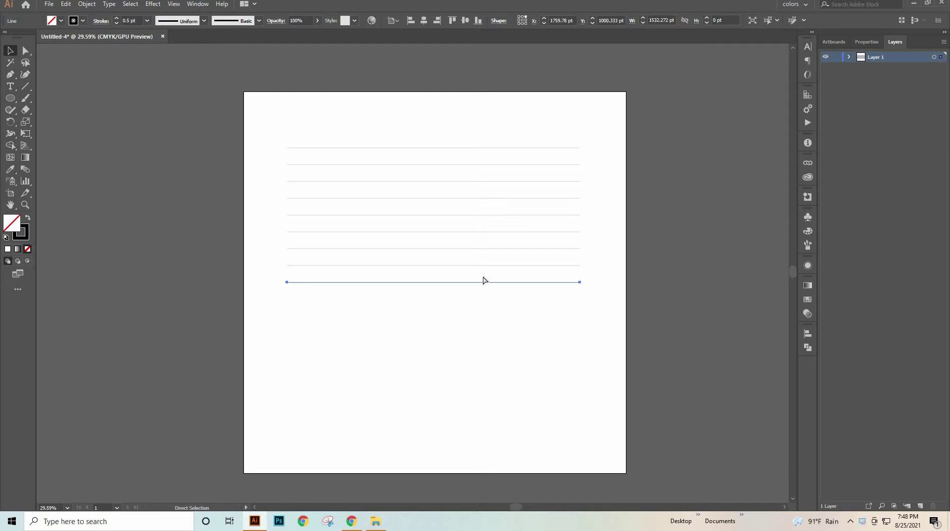
key(ctrl+d)
key(ctrl+d)
key(ctrl+d)
key(ctrl+d)
key(ctrl+d)
Create a copy of all the horizontal lines rotated by 90° to form a square grid
key(ctrl+a)
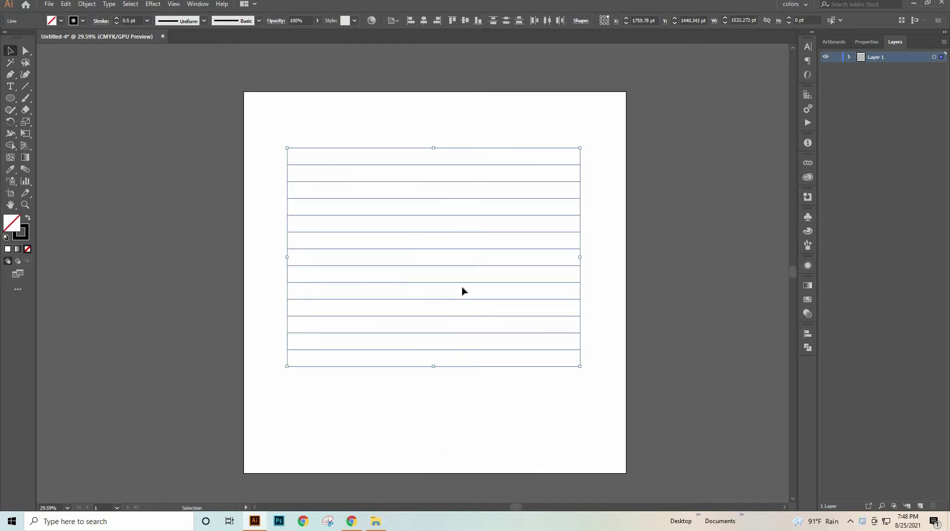
right_click(463, 287)
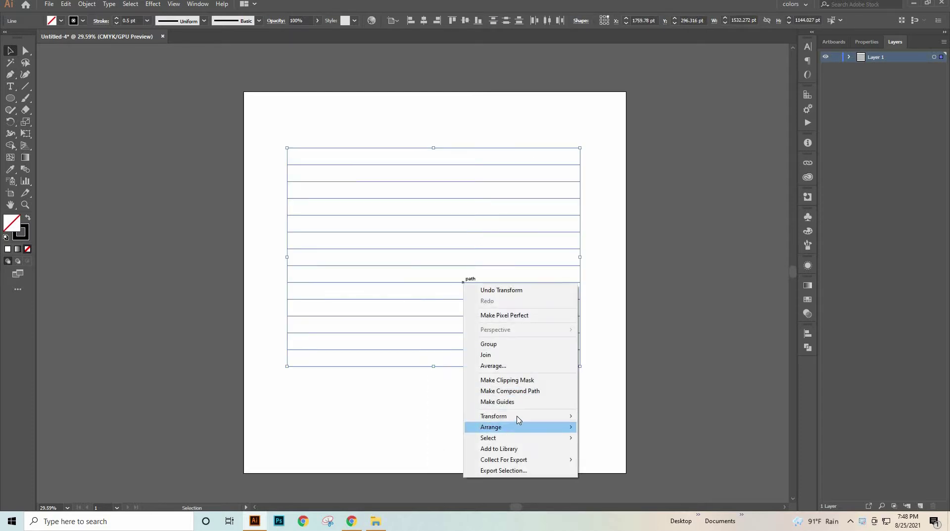
mouse_move(520, 416)
click(622, 441)
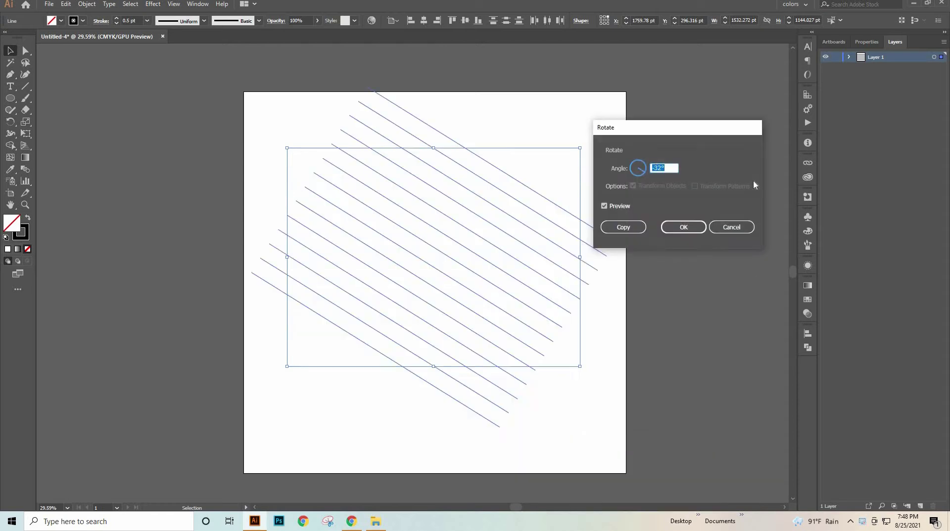
key(BackSpace)
text(90)
click(623, 227)
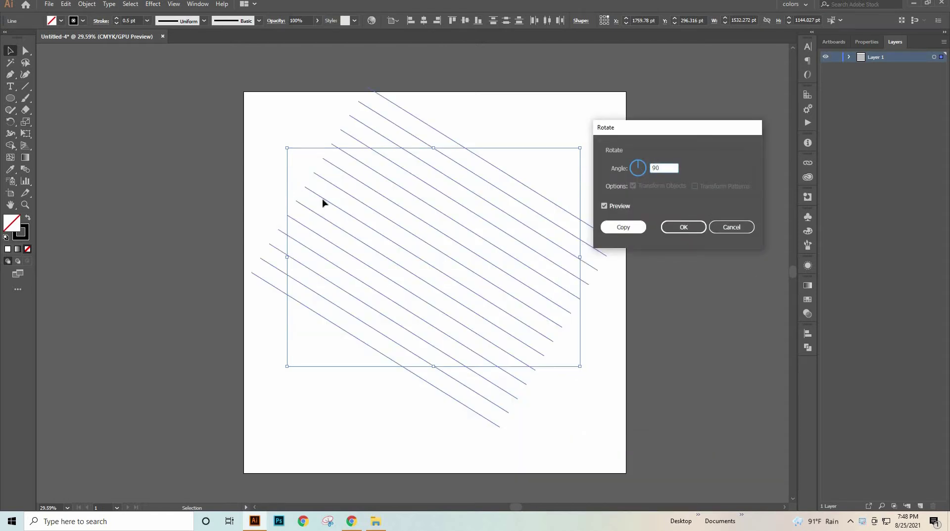
Place a copy of the grid's two rightmost vertical lines outside the artboard, to the right of it
click(531, 137)
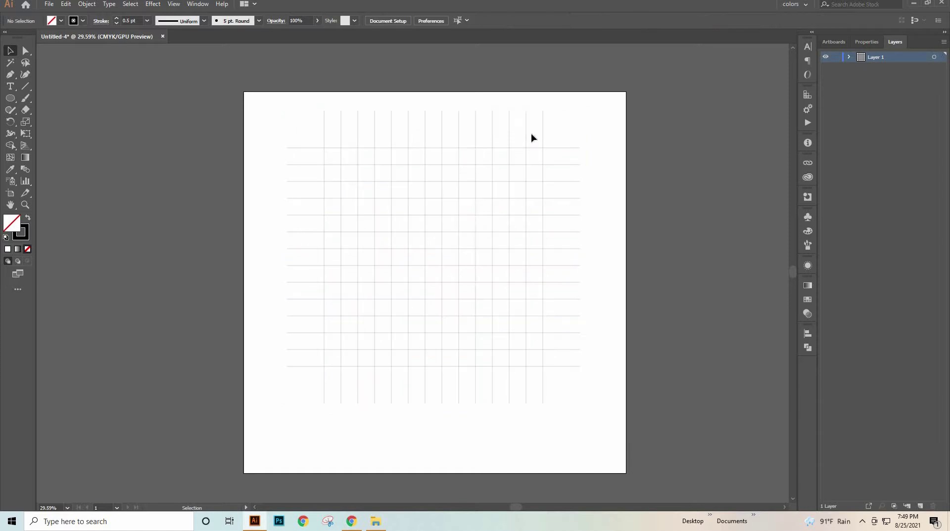
click(529, 137)
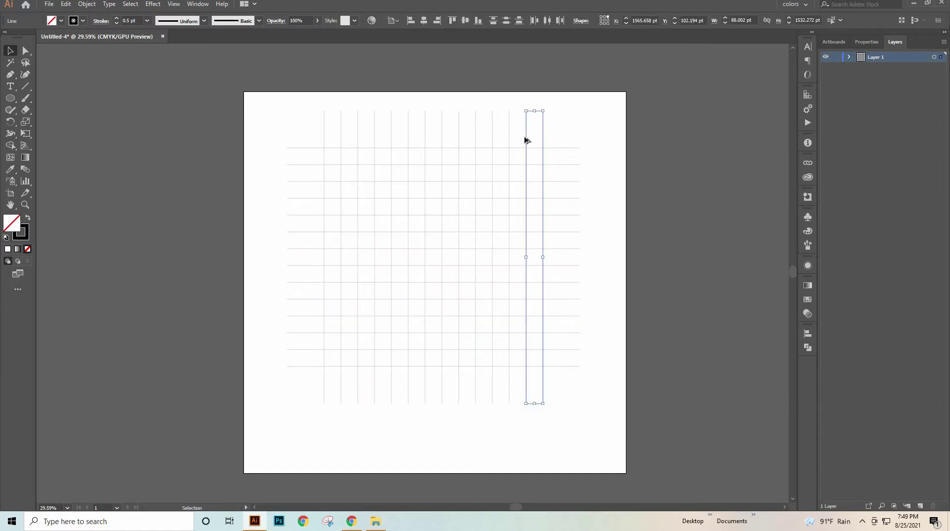
drag(718, 154, 722, 145)
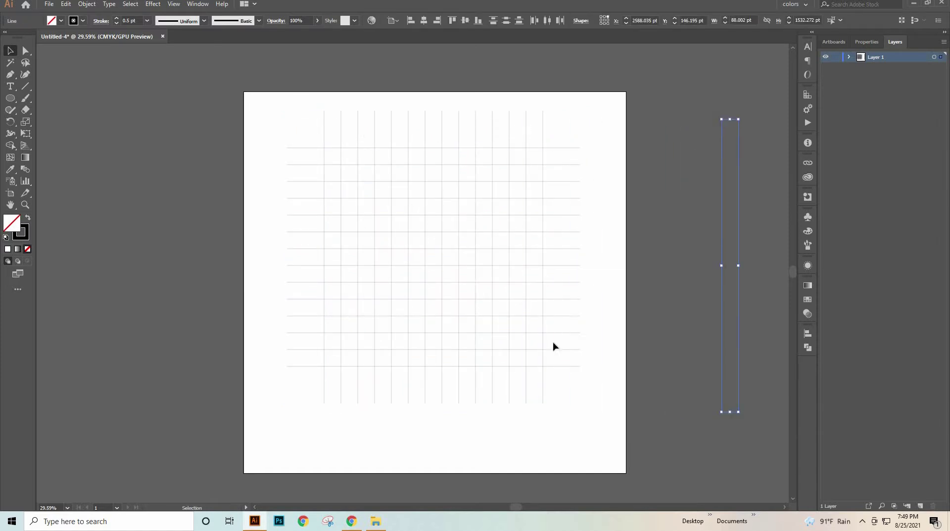
Group all the grid lines on the artboard, leaving out the two spare lines beside it
drag(303, 128, 594, 411)
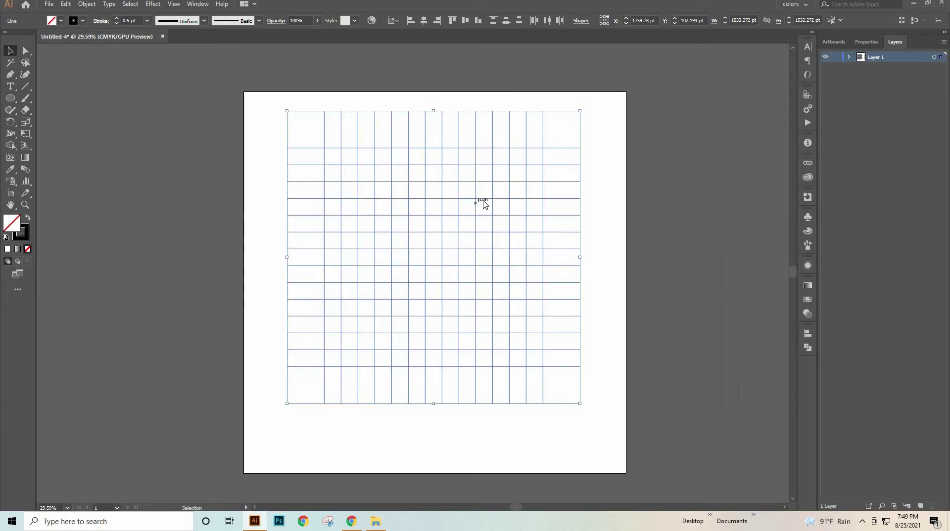
right_click(484, 202)
click(514, 267)
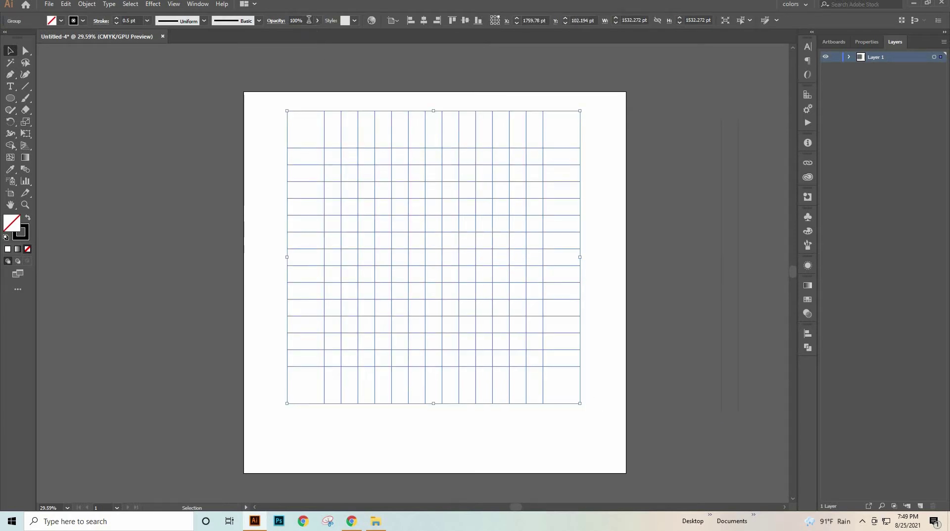
Set the grid group's opacity to 50% and lock the group
drag(303, 20, 231, 29)
key(BackSpace)
text(50)
key(Return)
click(540, 225)
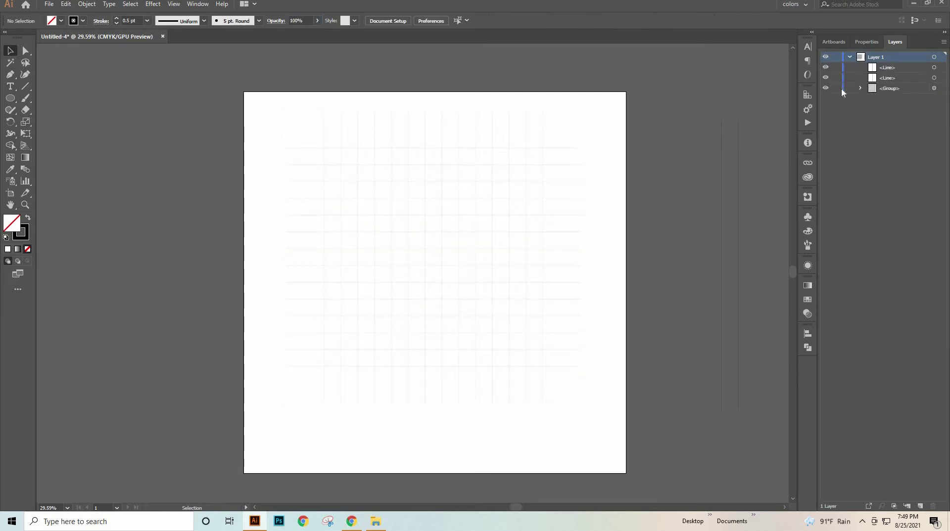
Show the rulers and place one horizontal and one vertical guide near the centre of the grid
click(14, 100)
key(ctrl+r)
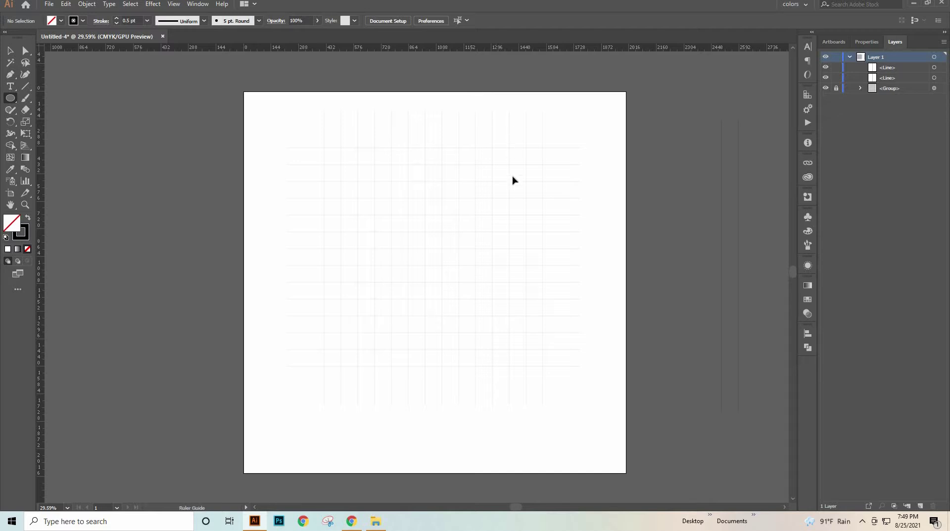
drag(513, 180, 526, 263)
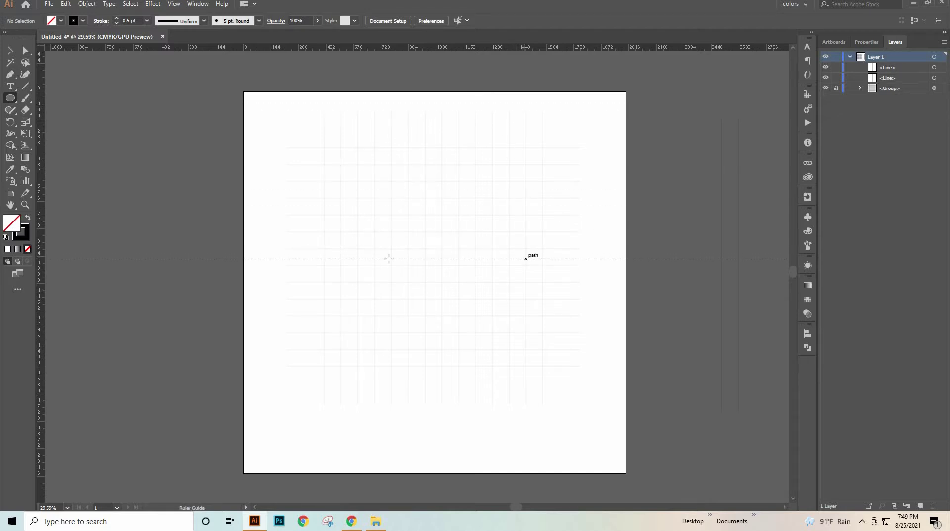
drag(388, 258, 435, 261)
Unlock the guides and nudge the vertical guide left to X 993.821 pt, midway between the two central grid lines
drag(541, 324, 569, 319)
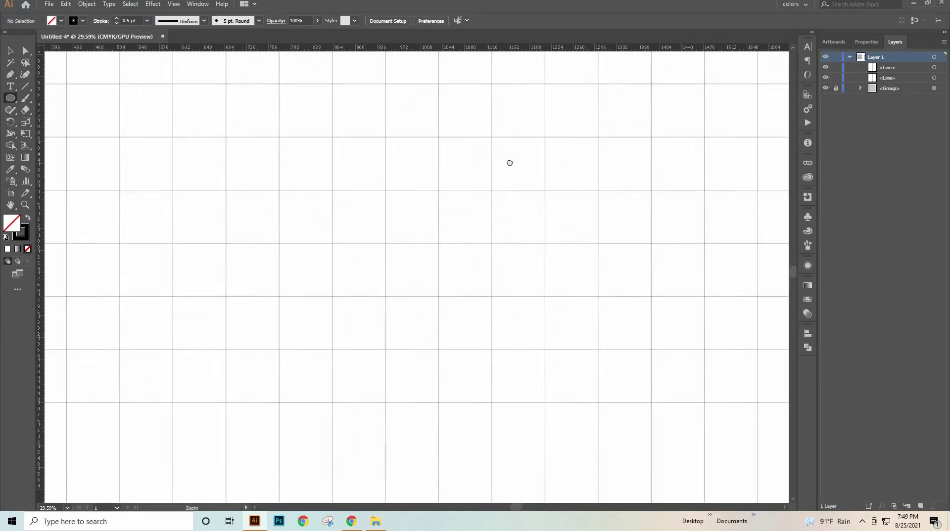
drag(509, 163, 556, 314)
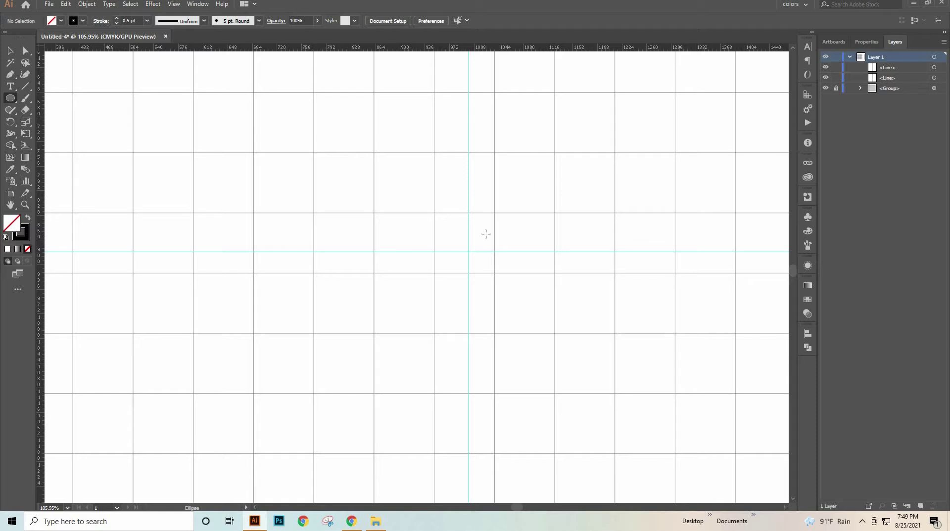
key(v)
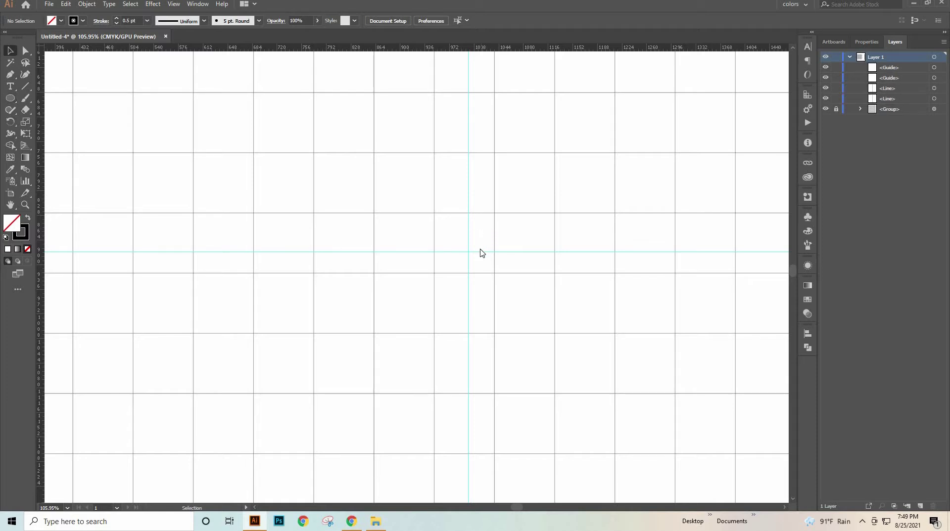
right_click(481, 252)
click(471, 225)
click(468, 234)
key(Left)
key(Left)
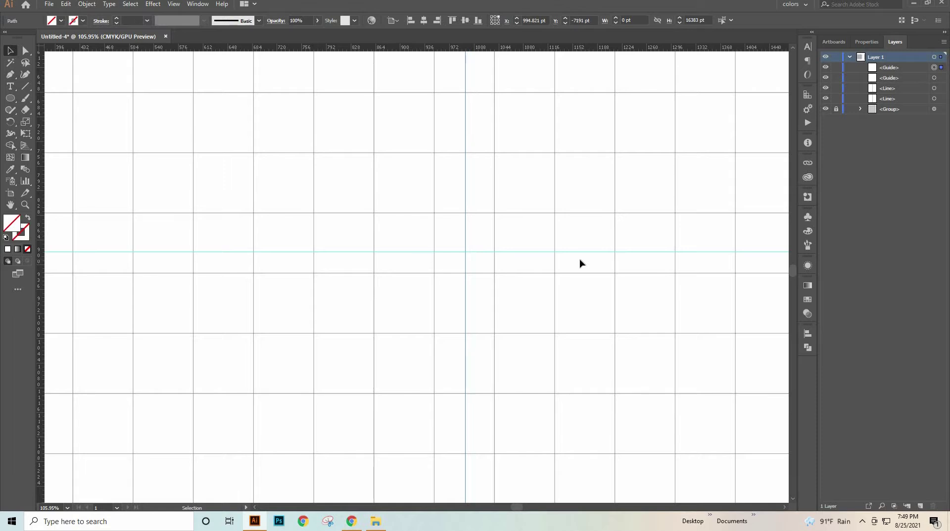
Nudge the horizontal guide up to Y 869.271 pt, midway between the two central grid lines
click(554, 258)
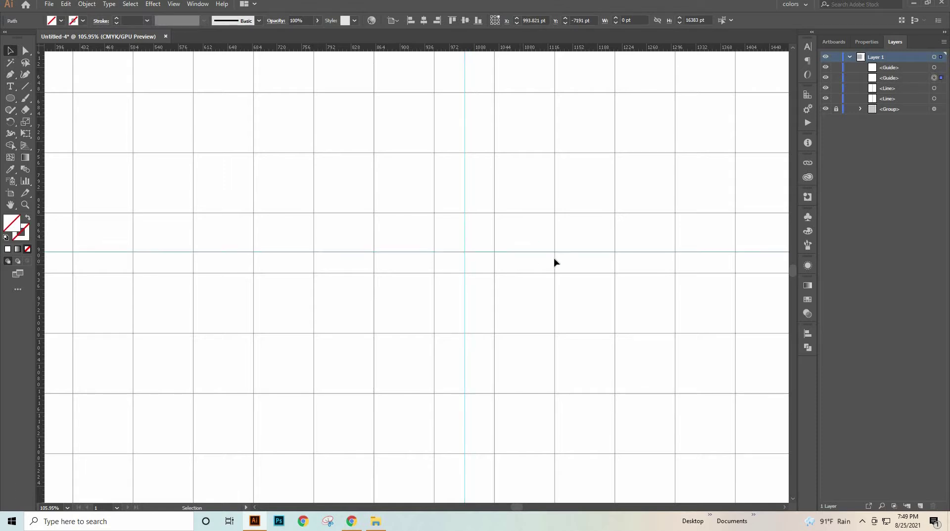
key(Up)
key(Up)
key(Up)
key(Up)
key(Up)
key(Up)
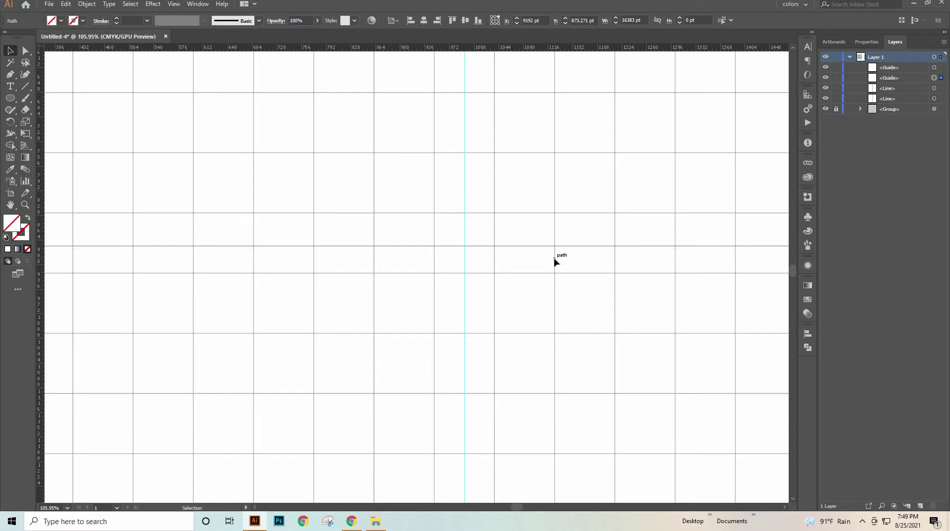
key(Up)
Set a black 1 pt stroke for the Ellipse tool and lock the guides
drag(592, 243, 420, 316)
drag(589, 296, 440, 329)
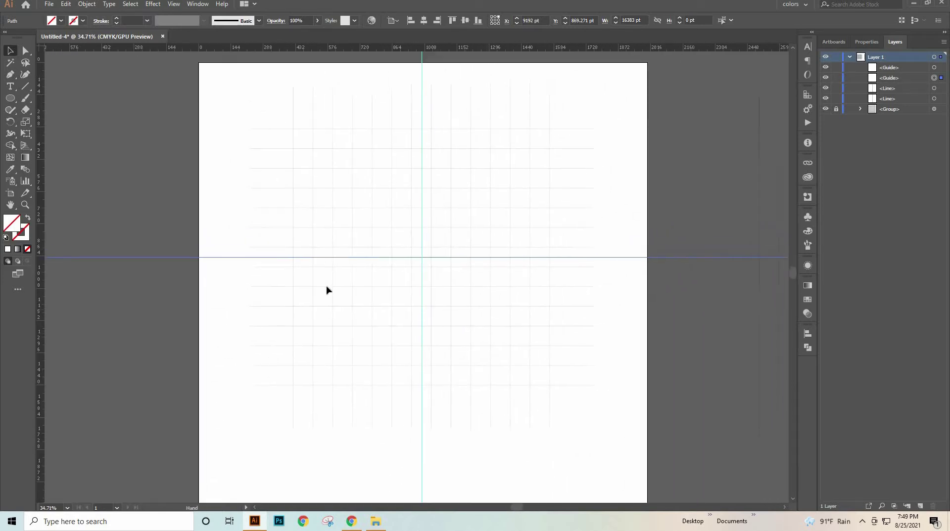
click(73, 20)
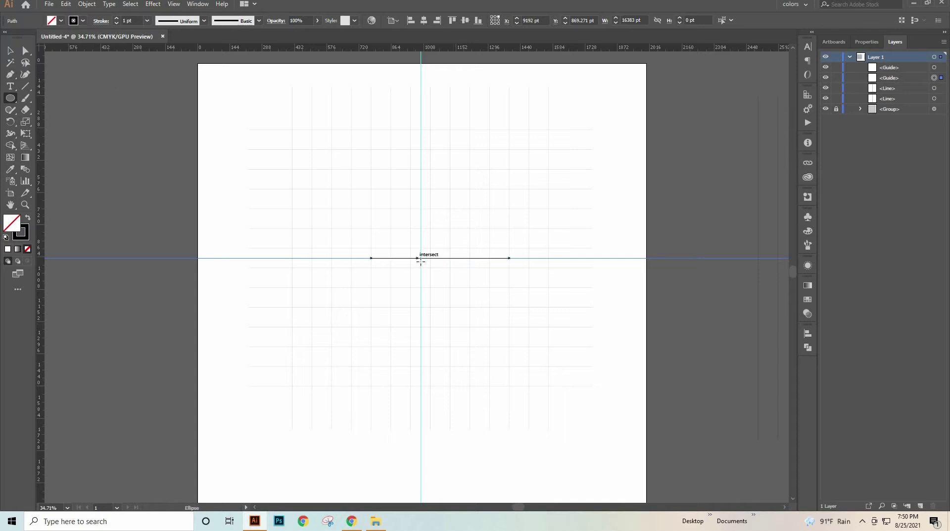
right_click(420, 258)
click(465, 330)
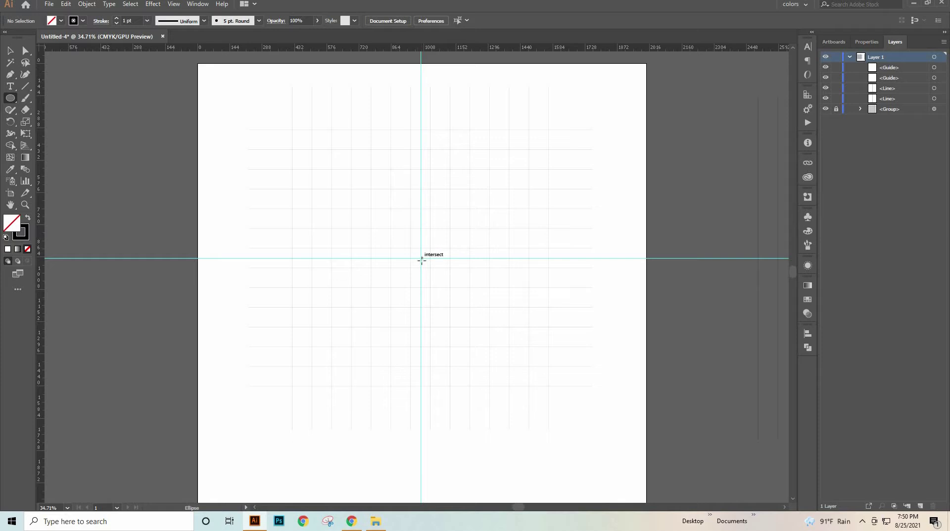
Draw two concentric circles centred on the guide intersection, about 1144 pt and about 966 pt in diameter
drag(419, 258, 547, 380)
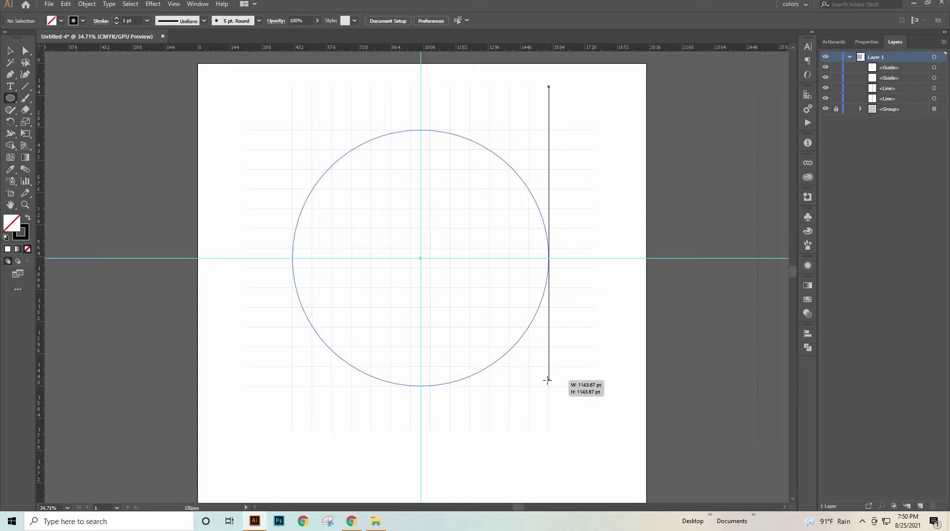
key(ctrl+shift+a)
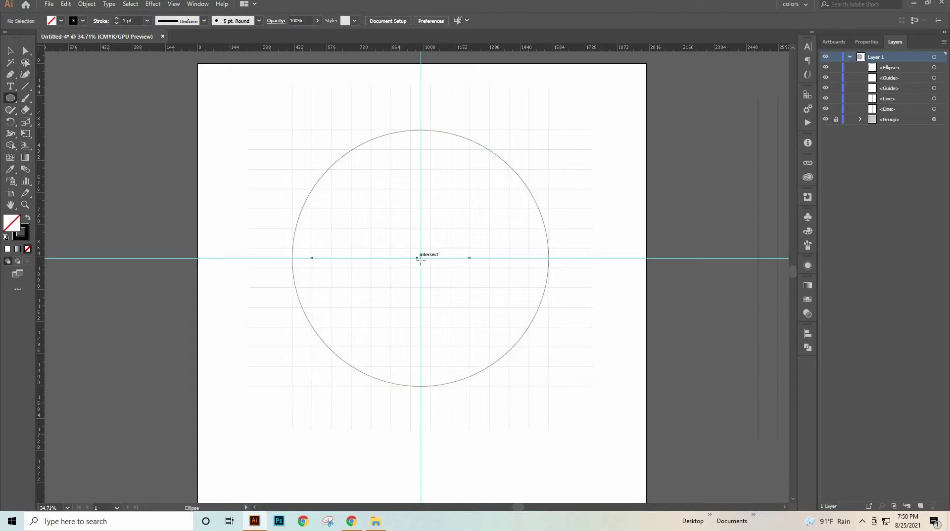
drag(420, 258, 528, 366)
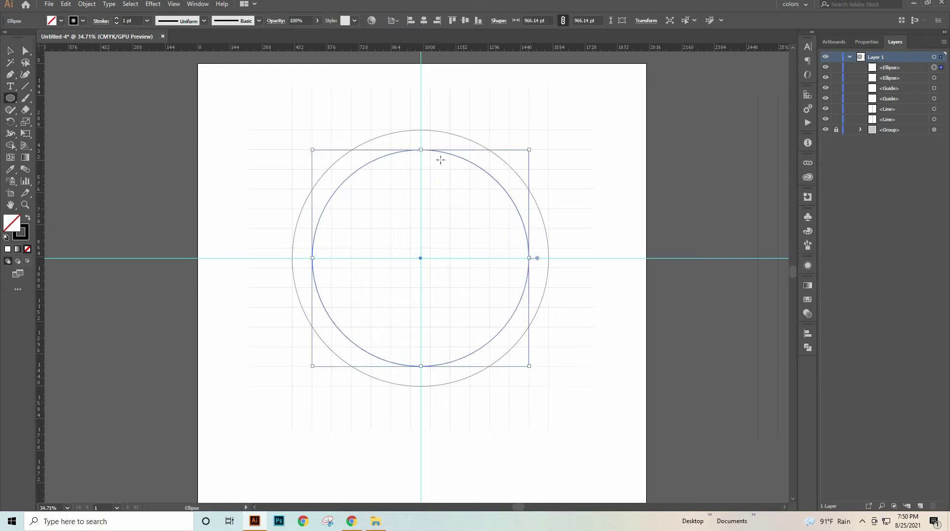
Group the two concentric circles and lock the group
click(9, 49)
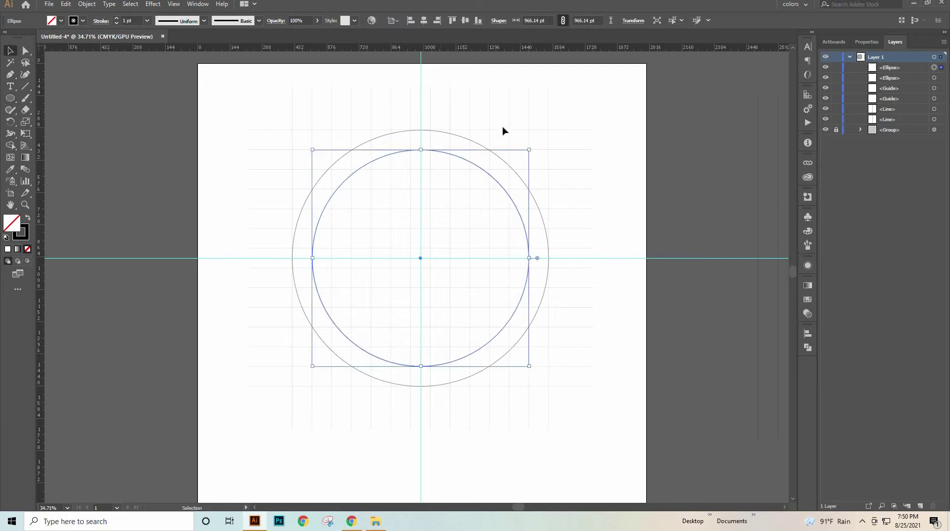
drag(502, 127, 471, 191)
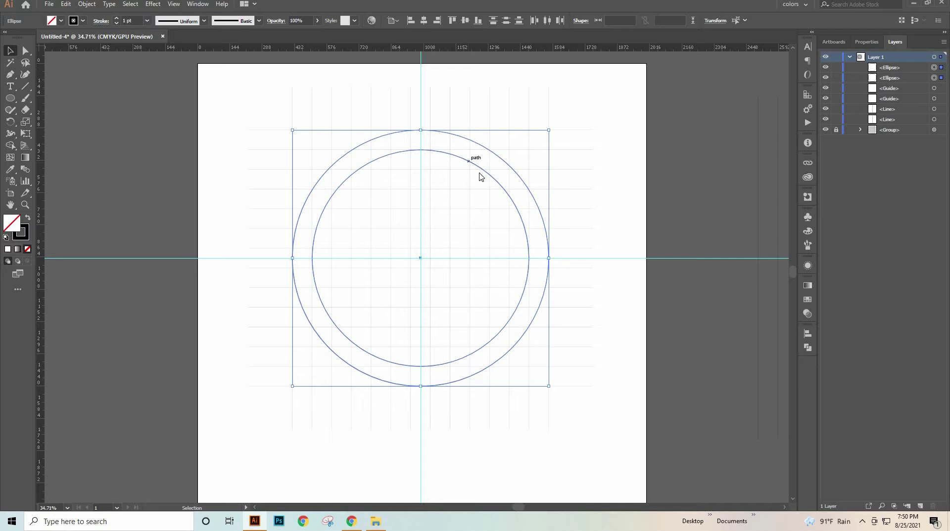
right_click(468, 159)
click(522, 229)
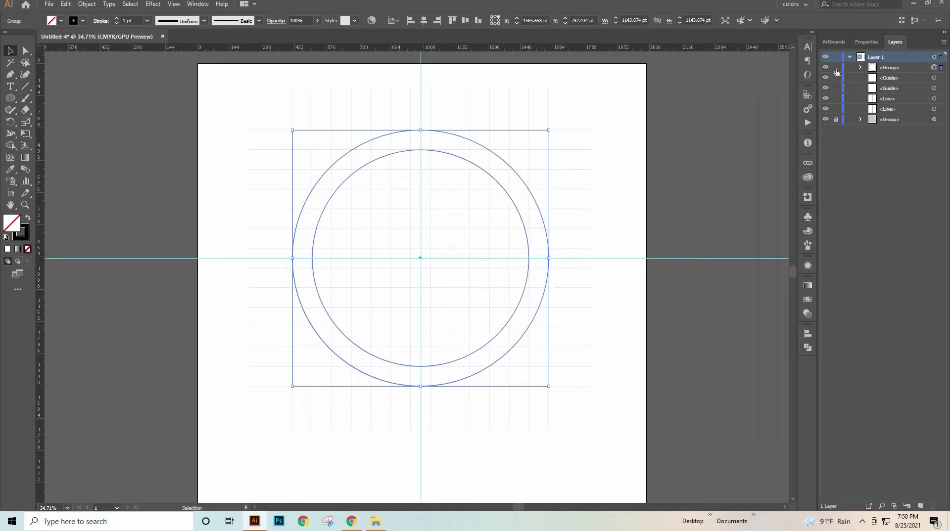
click(836, 68)
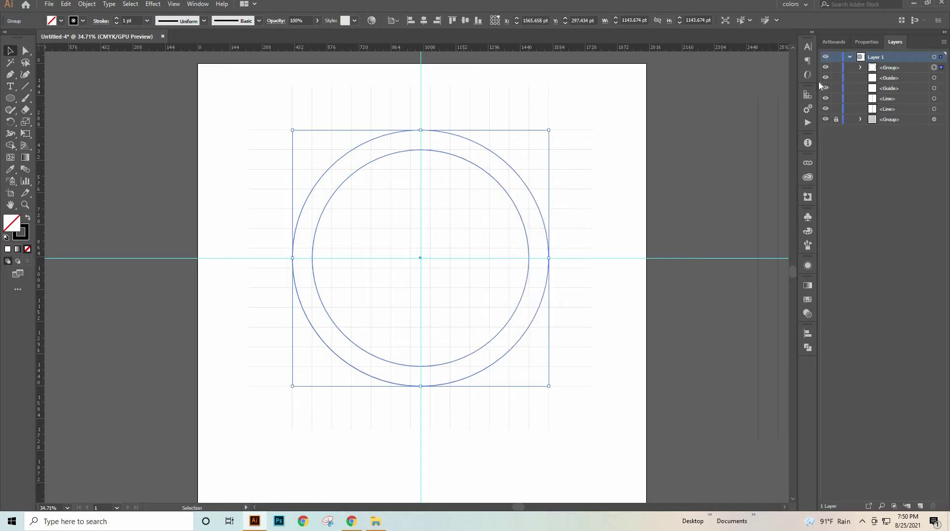
Select the spare pair of vertical parallel lines and create a copy rotated by 32°
key(ctrl+a)
right_click(761, 207)
mouse_move(809, 341)
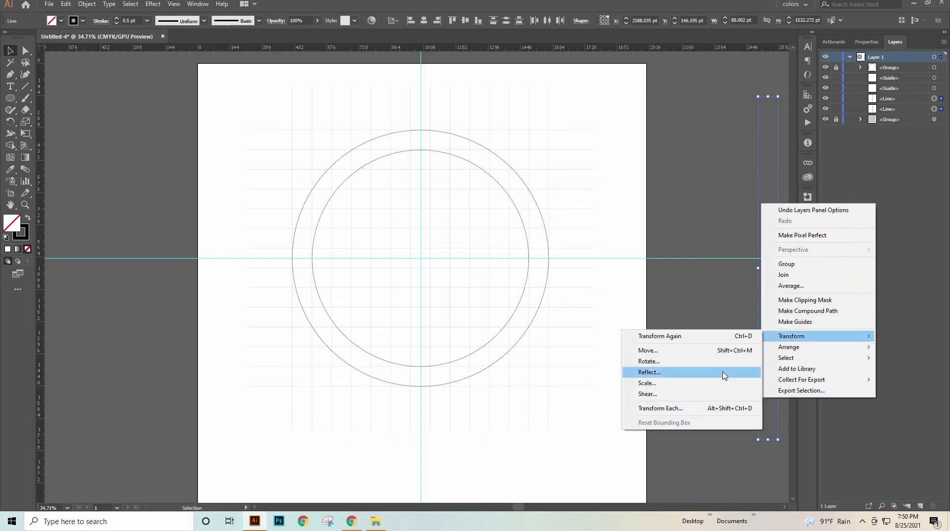
click(724, 362)
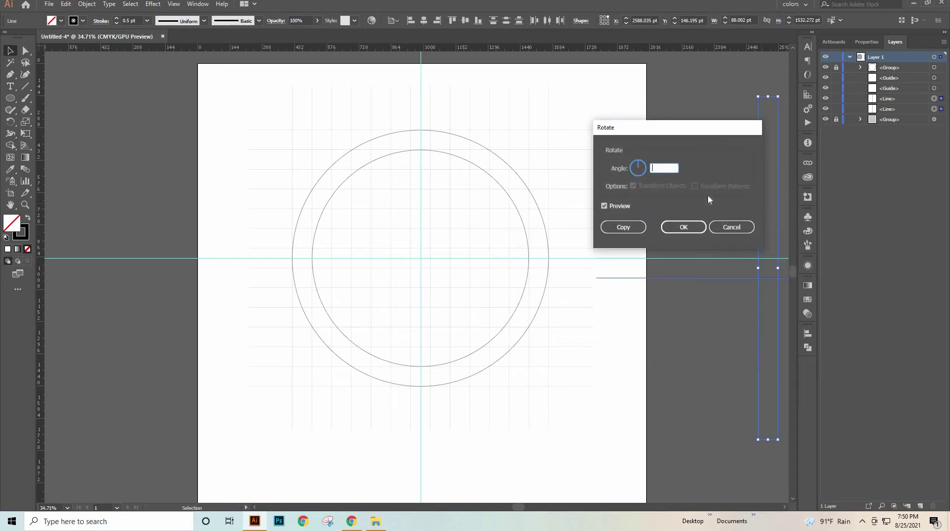
text(32)
click(623, 227)
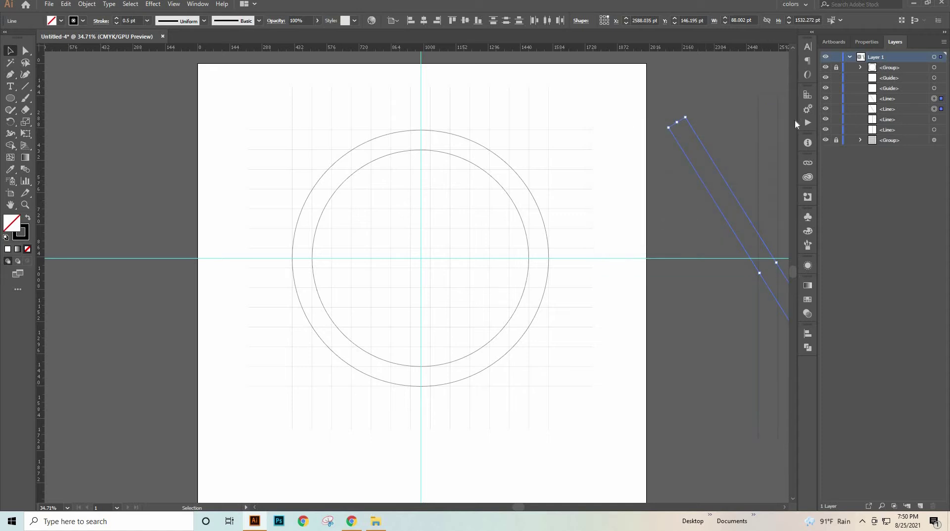
Rotate the original vertical pair of lines by 32° in the opposite direction from its copy
drag(764, 146, 782, 158)
right_click(760, 151)
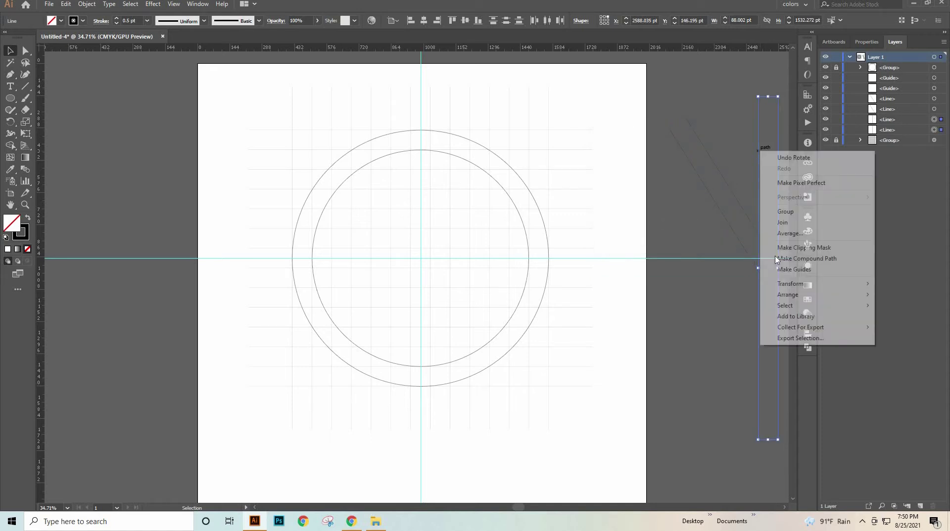
mouse_move(790, 288)
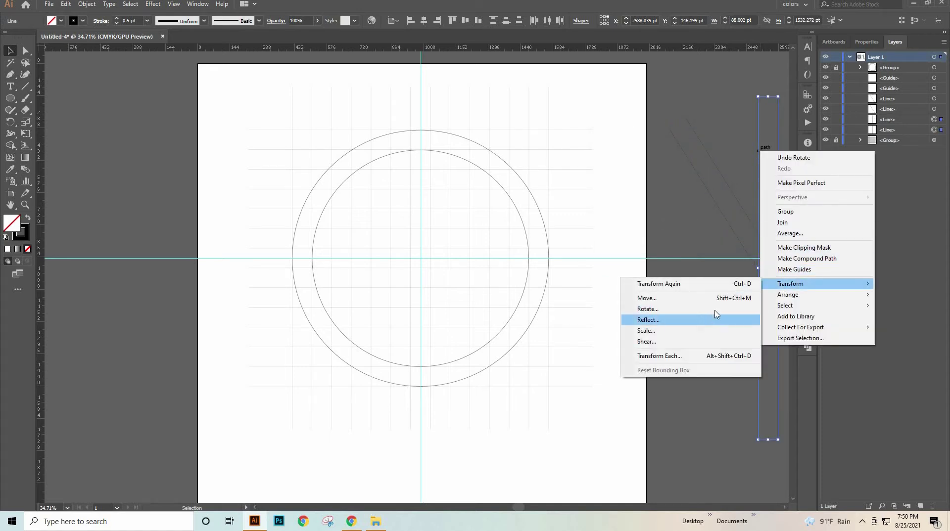
click(643, 310)
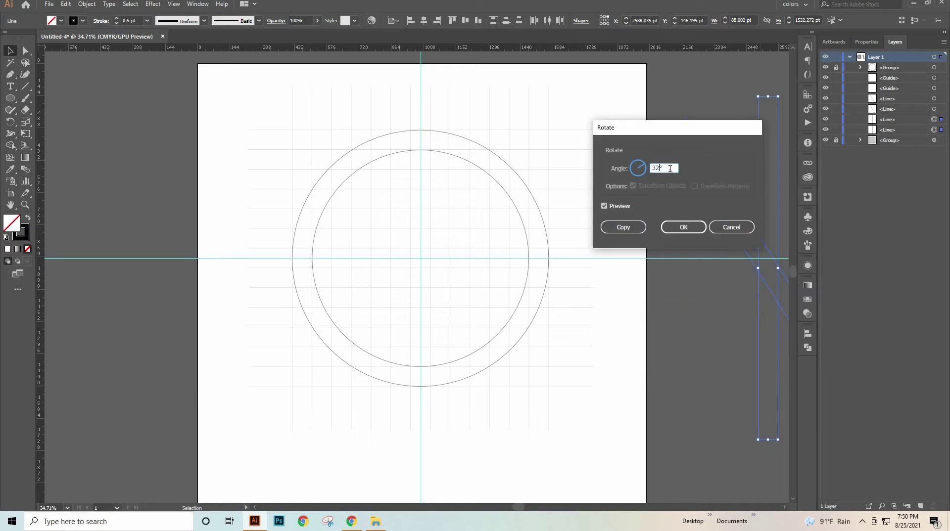
click(671, 227)
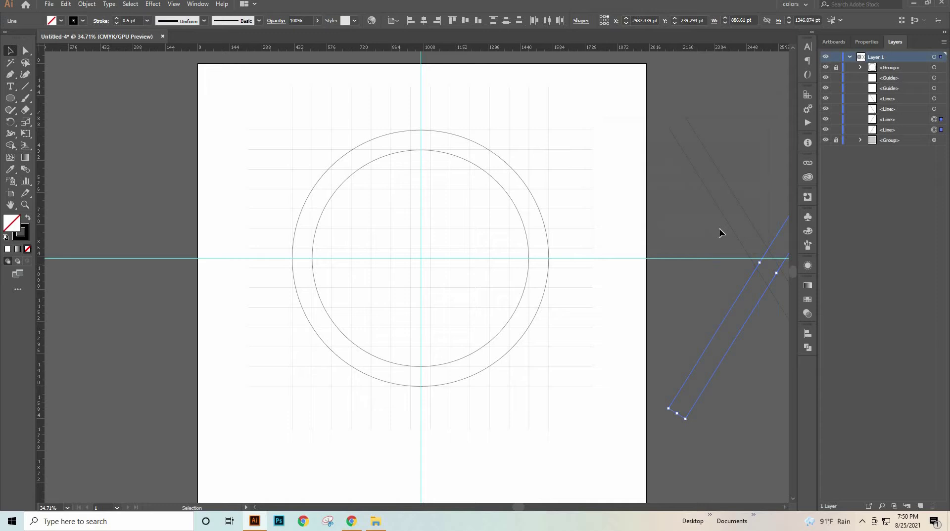
Move the copied diagonal pair over the circles, aligning its lower-left line with the inner circle's top point at X 1756.932 pt
click(715, 203)
drag(713, 199, 542, 202)
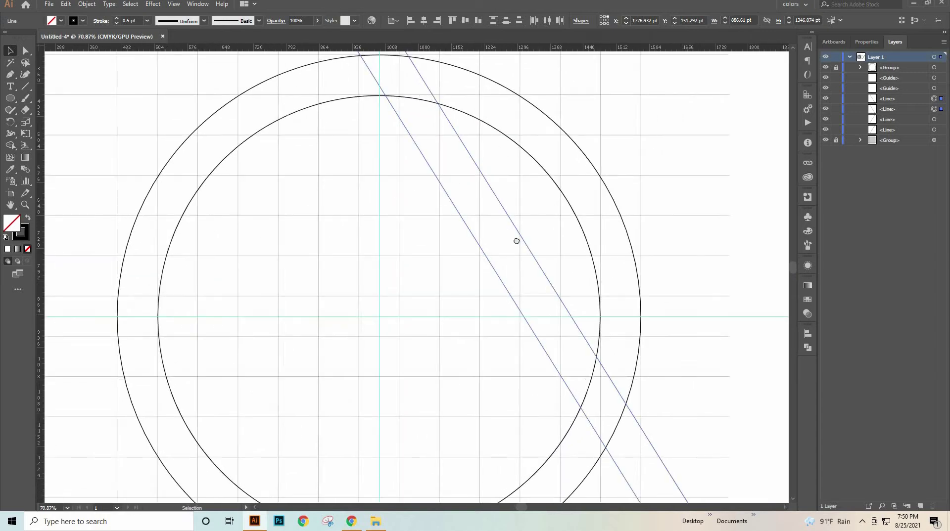
drag(515, 240, 537, 275)
click(473, 185)
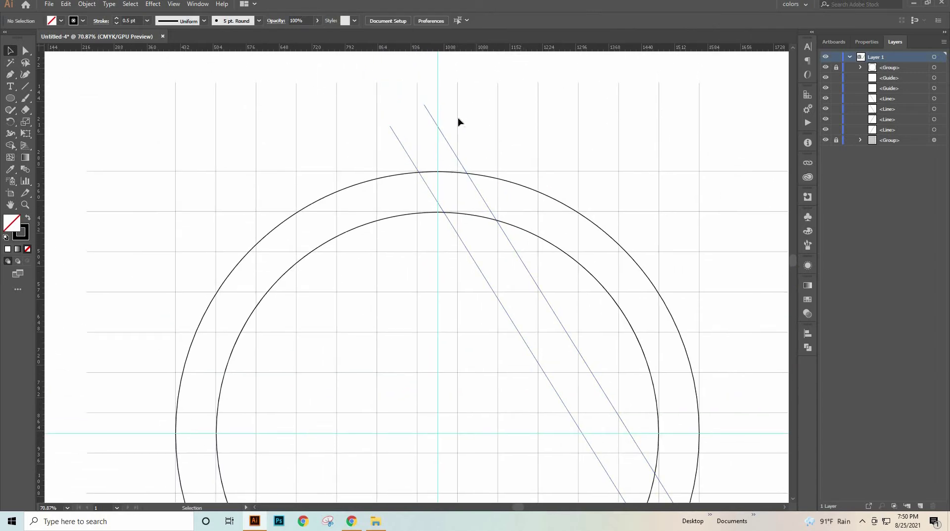
drag(458, 118, 437, 167)
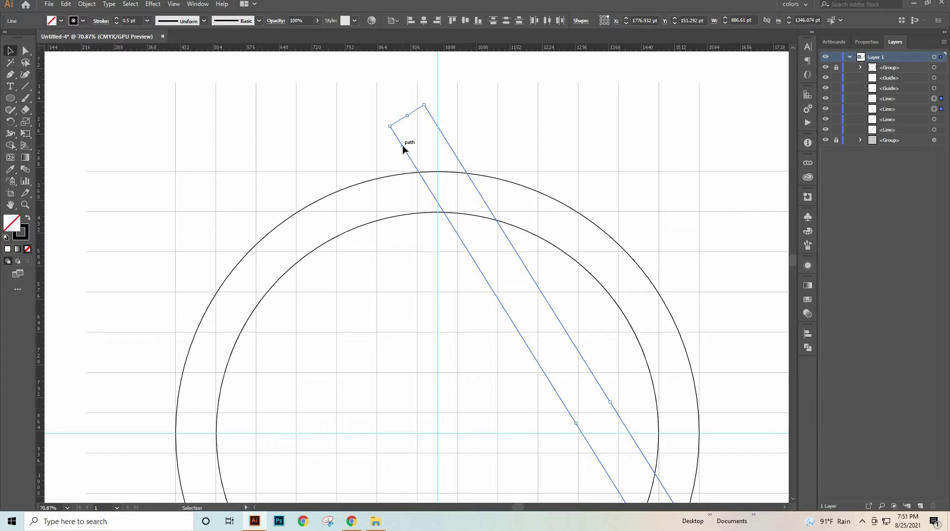
key(shift+Left)
key(shift+Left)
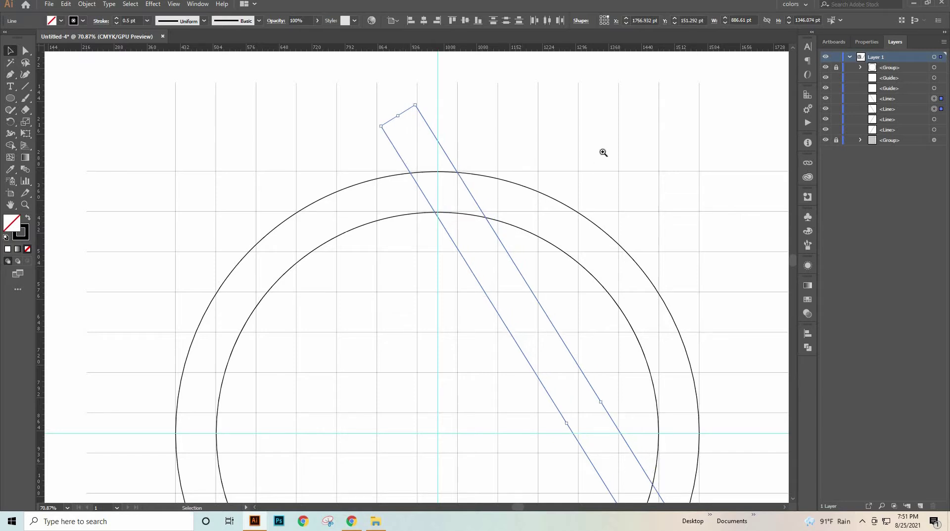
drag(603, 152, 431, 206)
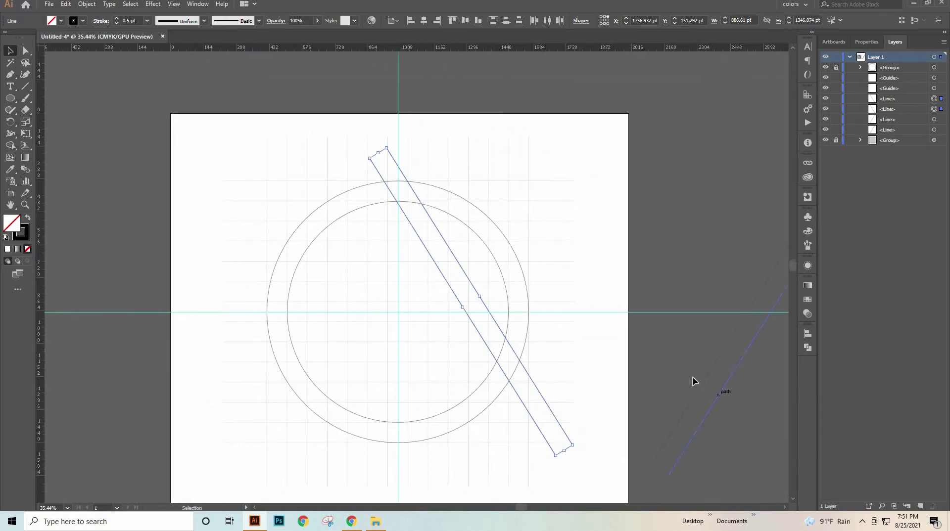
Move the other diagonal pair of lines onto the circles so that it crosses the first diagonal pair
click(698, 391)
drag(693, 392, 433, 309)
drag(510, 314, 528, 314)
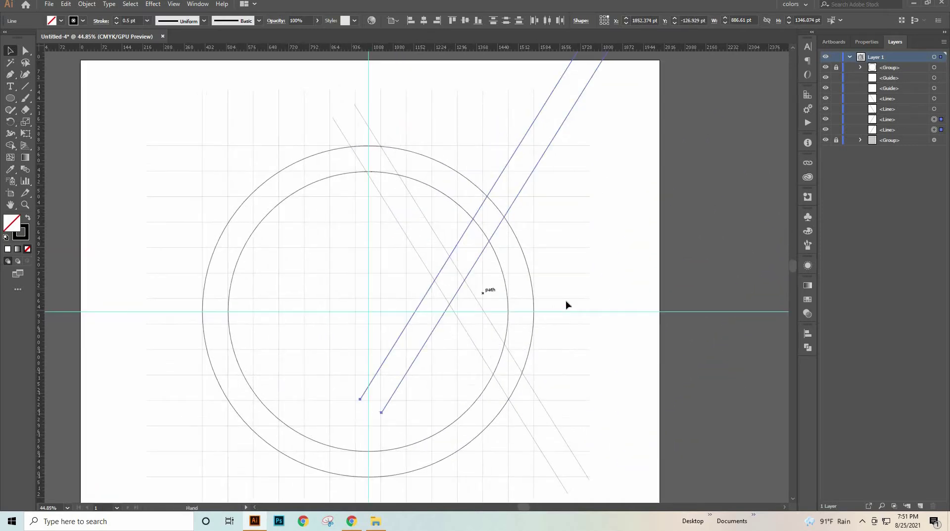
drag(636, 308, 700, 321)
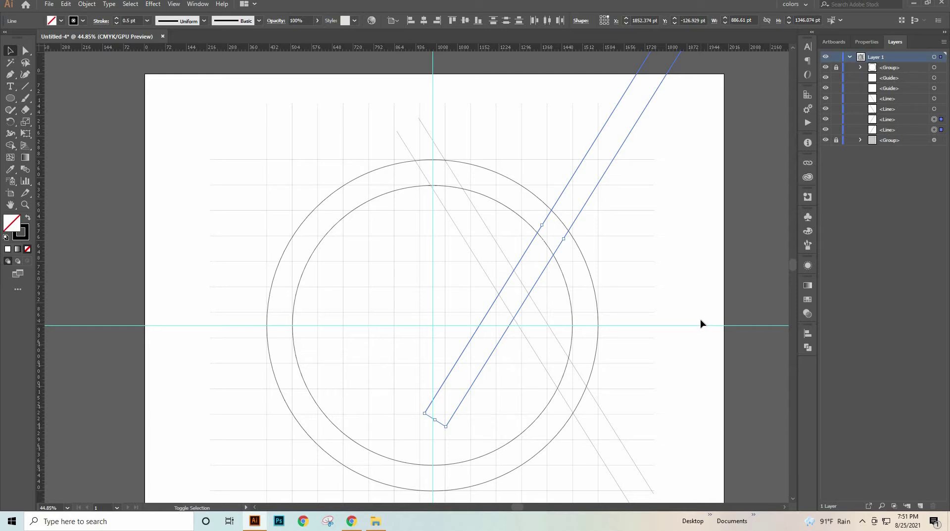
Nudge the second diagonal pair horizontally to X 1862.374 pt
key(shift+Left)
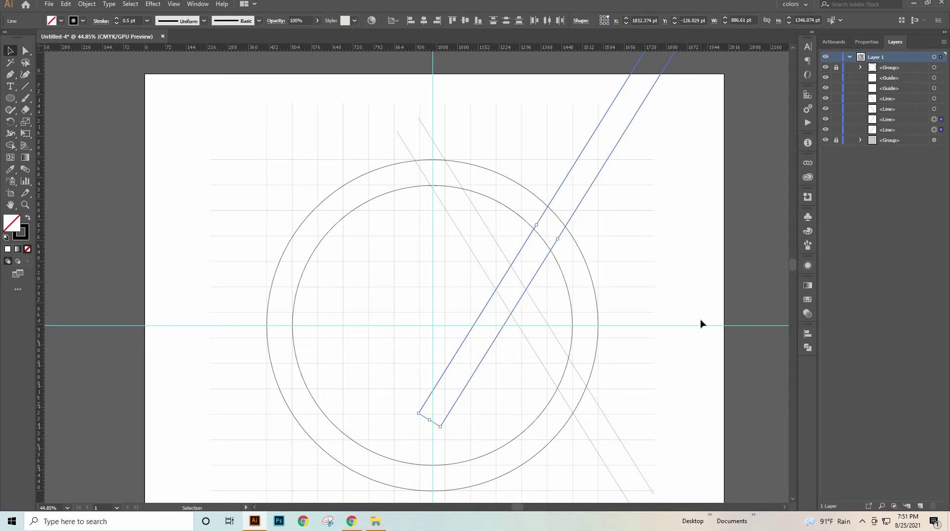
key(Right)
key(Right)
key(Right)
key(Right)
key(Right)
key(Right)
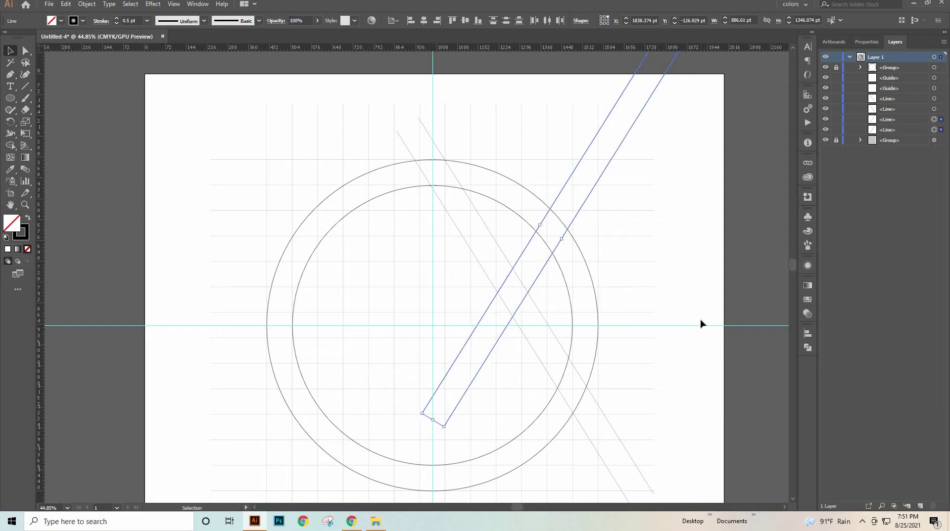
key(Right)
key(Right)
key(Right)
key(Right)
key(Right)
key(Right)
key(Right)
key(Right)
key(Right)
key(Right)
key(Right)
key(Right)
key(Right)
key(Right)
key(Right)
key(Right)
key(Right)
key(Right)
key(Right)
key(Right)
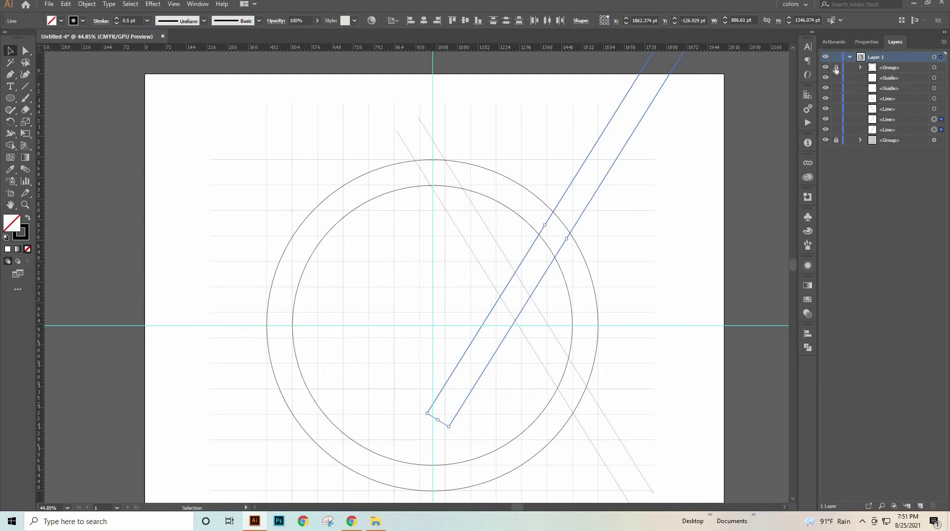
Unlock and ungroup both the concentric circles and the line grid
click(320, 237)
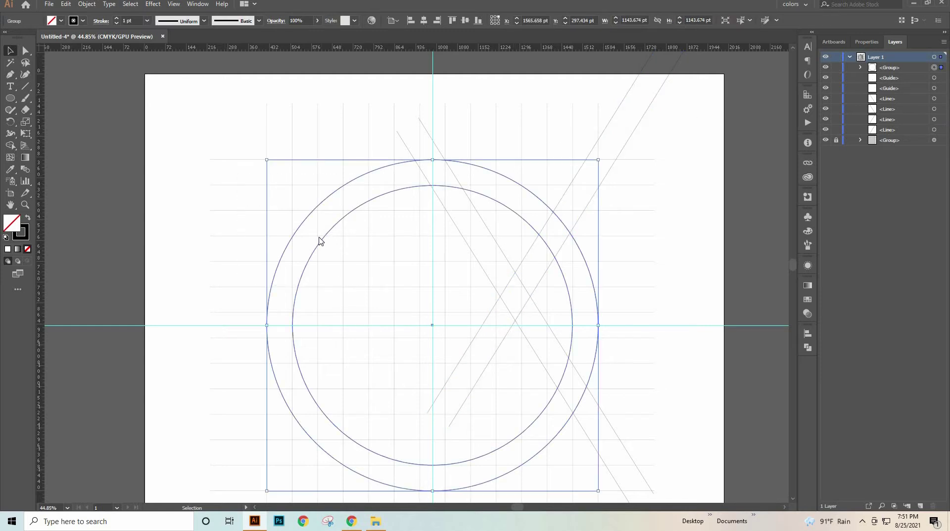
right_click(318, 236)
click(368, 319)
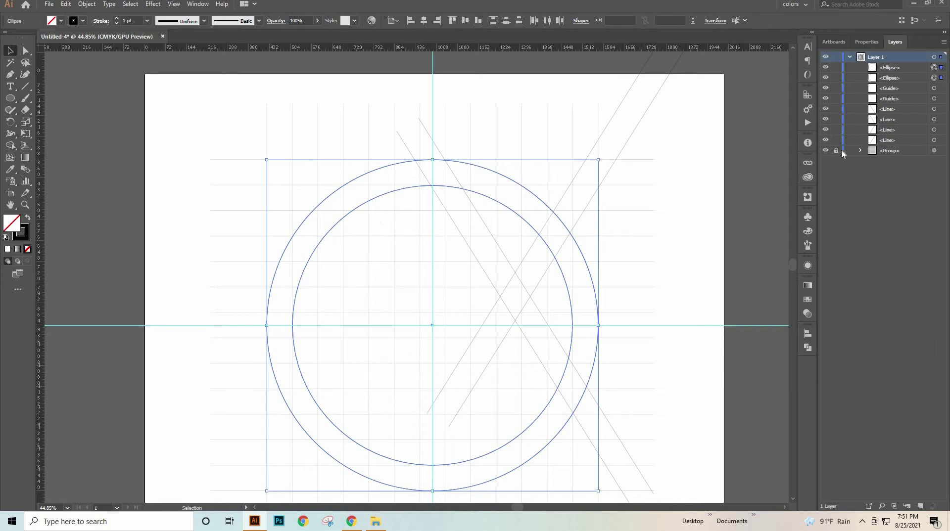
click(267, 139)
right_click(267, 136)
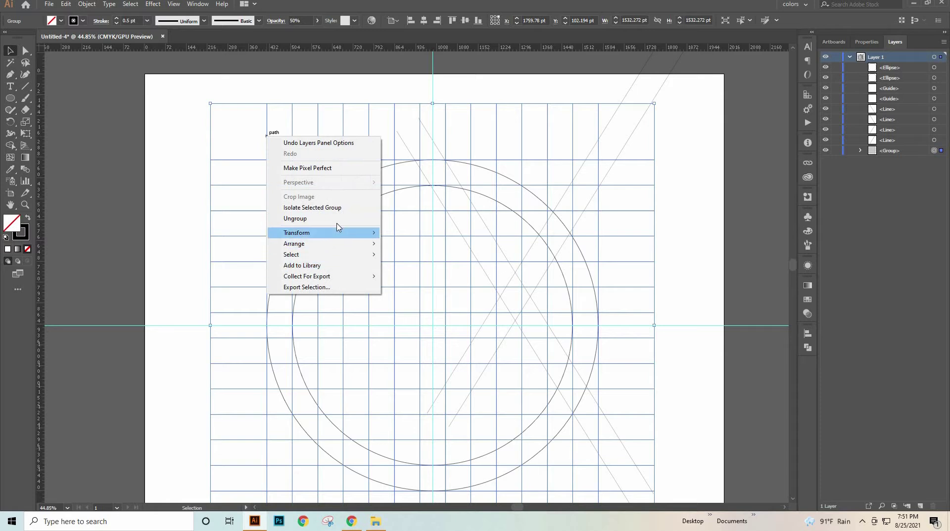
click(337, 221)
Select all the circles and lines, and activate the Shape Builder tool with a black fill and no stroke
drag(593, 230, 492, 238)
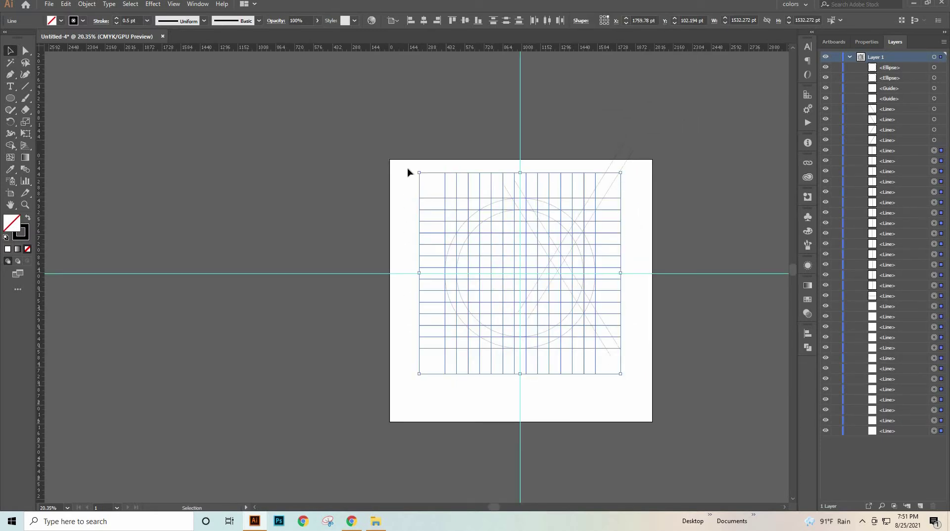
drag(405, 166, 636, 378)
click(10, 145)
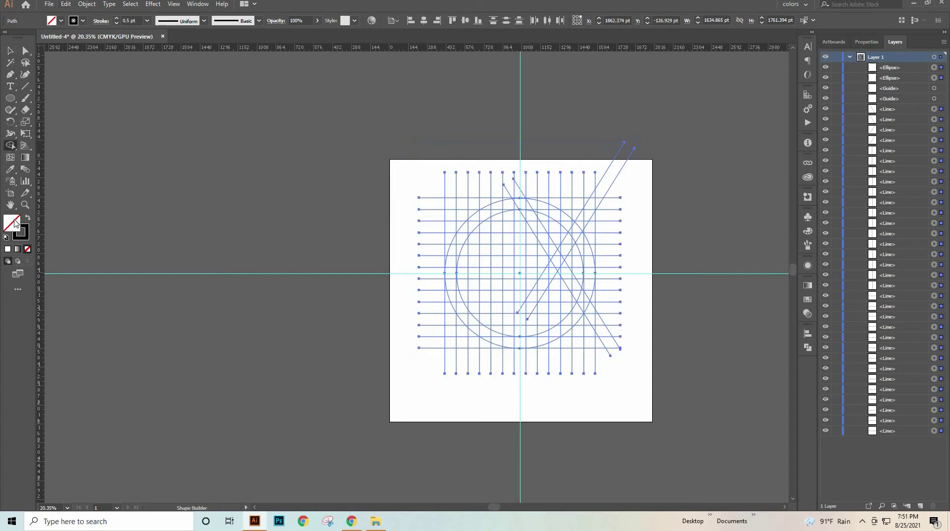
click(28, 219)
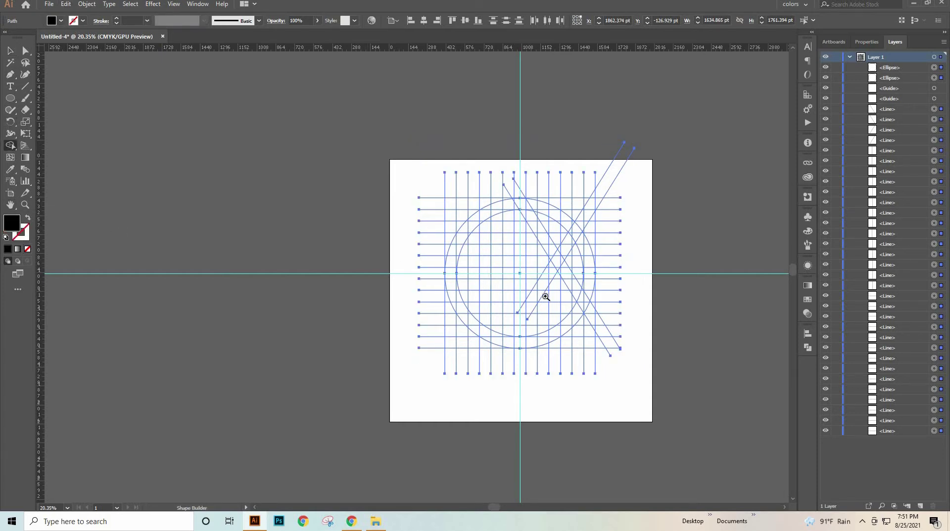
drag(545, 297, 621, 279)
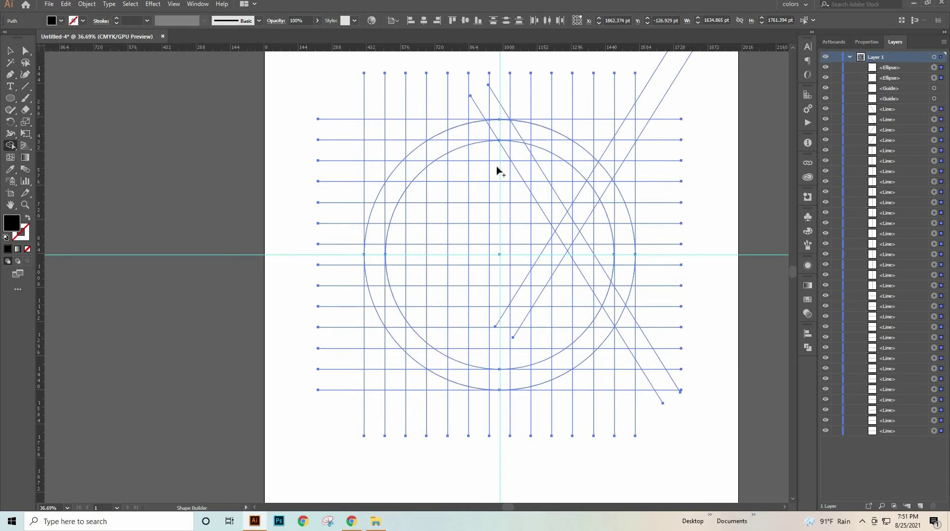
Erase the vertical strip between the two central grid lines with Shape Builder, including the leftover line fragments inside it
drag(497, 166, 563, 190)
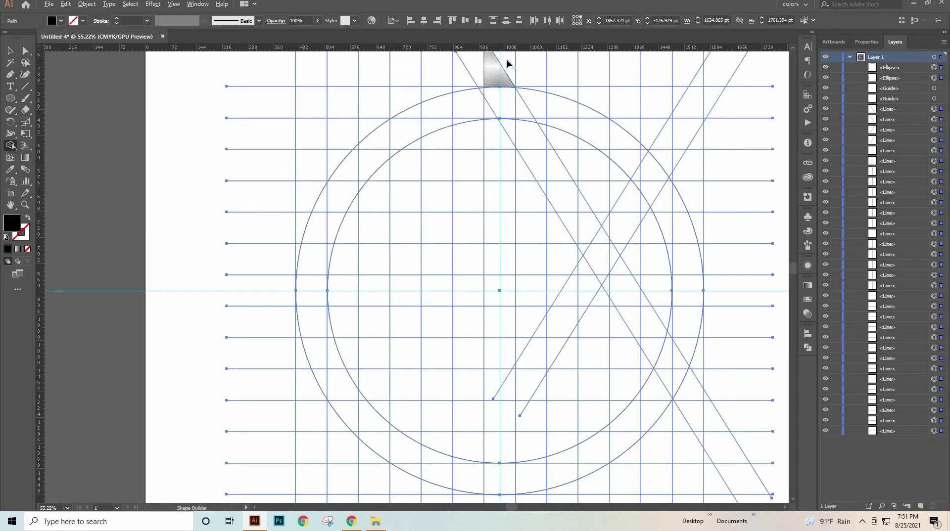
mouse_move(506, 61)
mouse_down()
mouse_move(504, 120)
mouse_move(488, 117)
mouse_move(504, 178)
mouse_move(501, 505)
mouse_up()
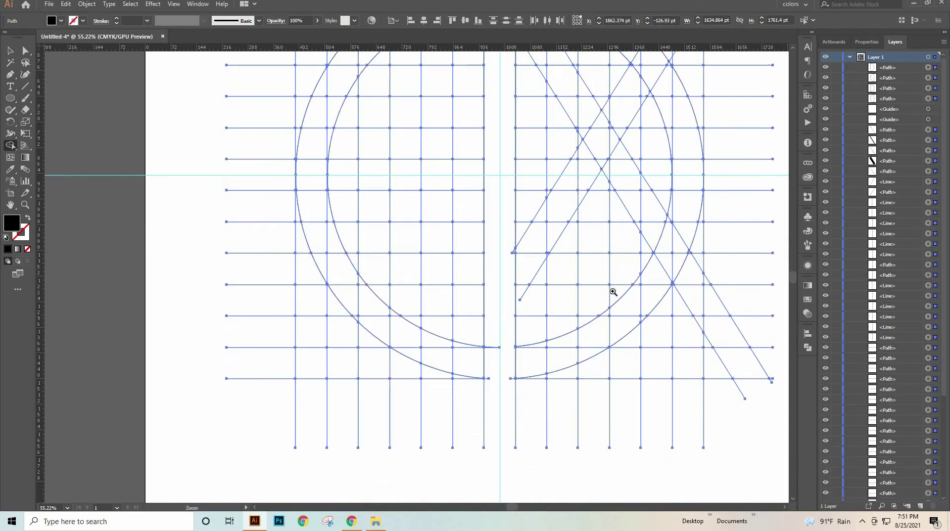
scroll(467, 392, up, 5)
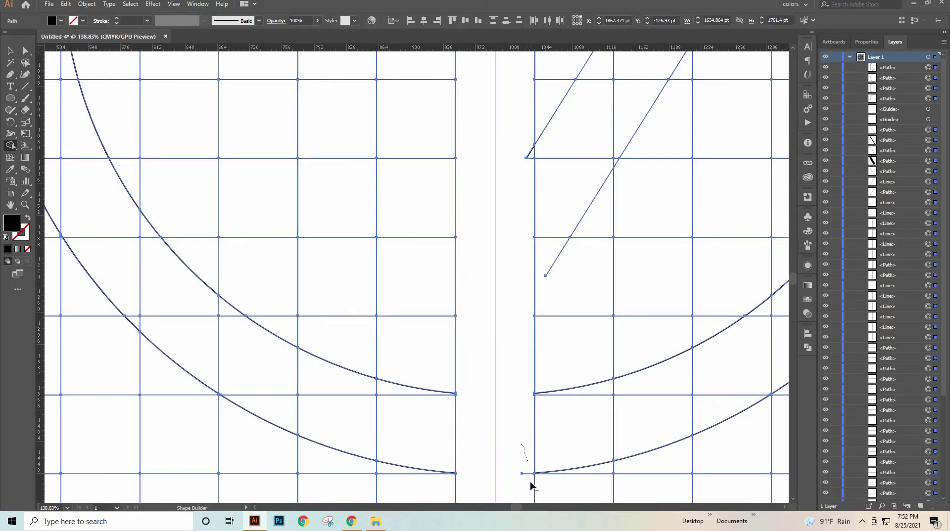
scroll(499, 303, up, 3)
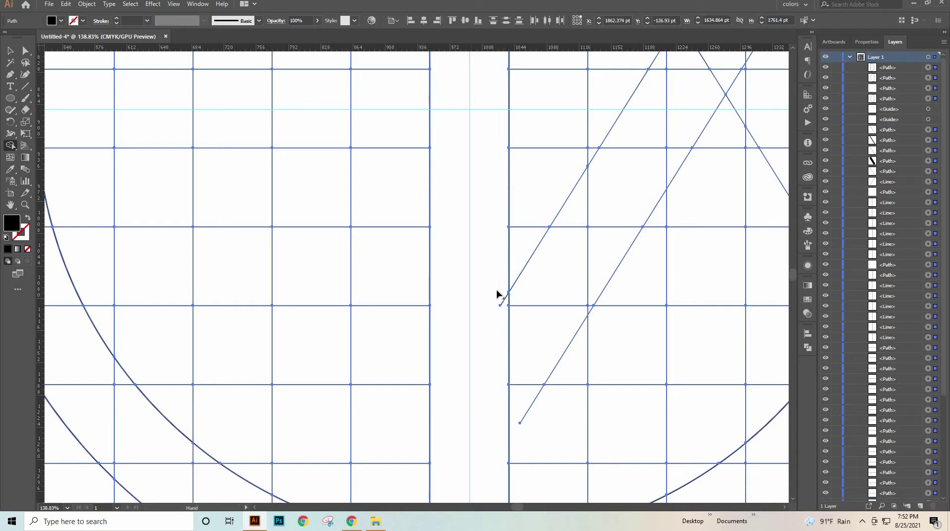
scroll(470, 344, up, 6)
scroll(463, 350, up, 4)
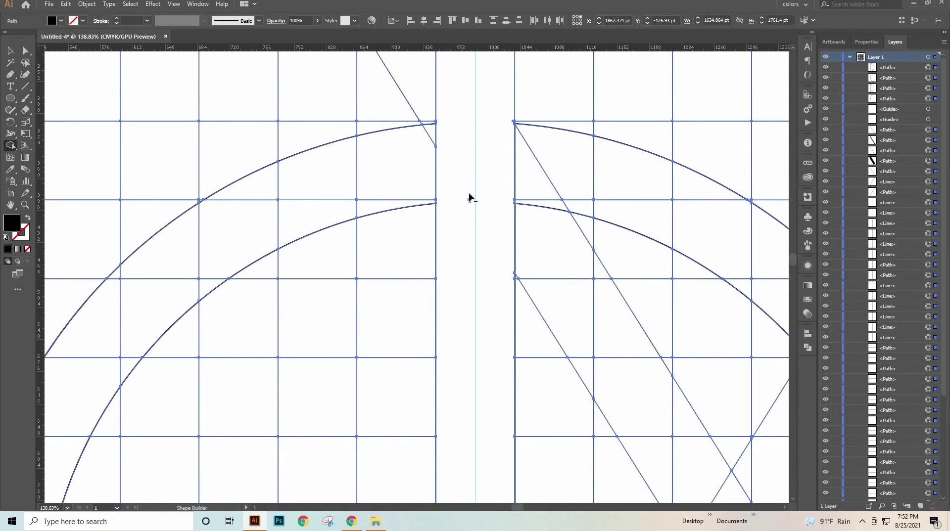
drag(460, 220, 617, 216)
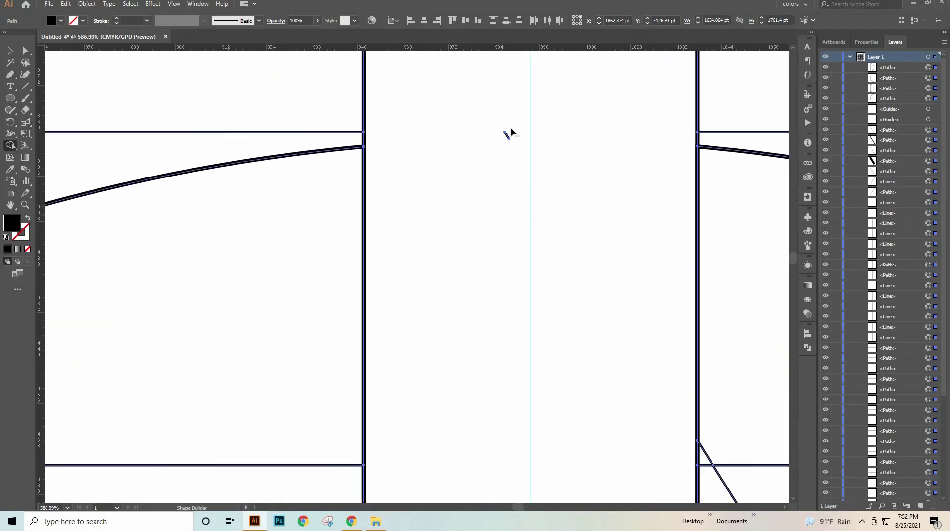
drag(603, 140, 373, 220)
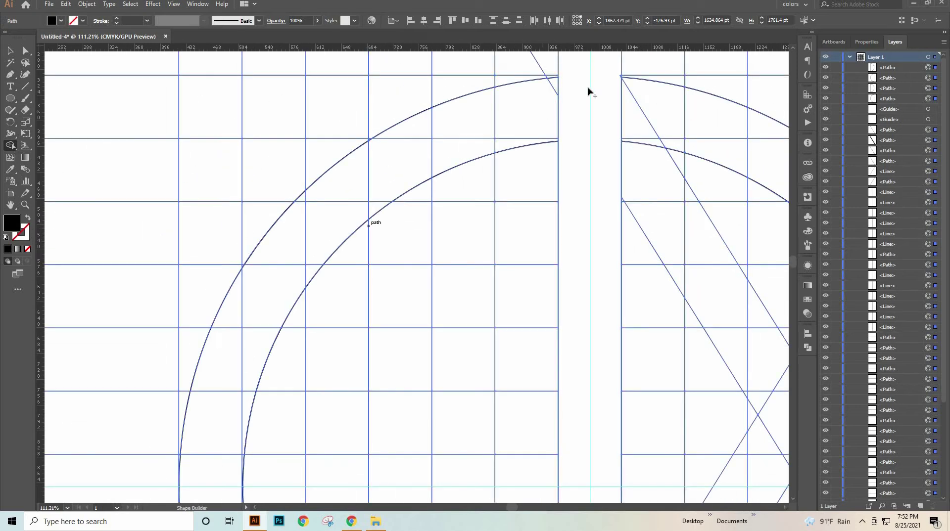
Merge the upper-left segments between the two circles into one black arc, from the central gap down to just above the horizontal guide
drag(542, 104, 524, 118)
mouse_move(524, 119)
mouse_down()
mouse_move(505, 161)
mouse_move(504, 147)
mouse_up()
key(ctrl+z)
mouse_move(507, 132)
mouse_down()
mouse_move(490, 120)
mouse_move(514, 94)
mouse_move(407, 138)
mouse_move(316, 193)
mouse_move(314, 210)
mouse_move(302, 200)
mouse_move(394, 175)
mouse_move(346, 222)
mouse_up()
scroll(403, 163, up, 2)
scroll(483, 105, down, 5)
scroll(483, 104, left, 5)
mouse_move(537, 85)
mouse_down()
mouse_move(511, 119)
mouse_move(448, 165)
mouse_move(418, 251)
mouse_move(457, 253)
mouse_up()
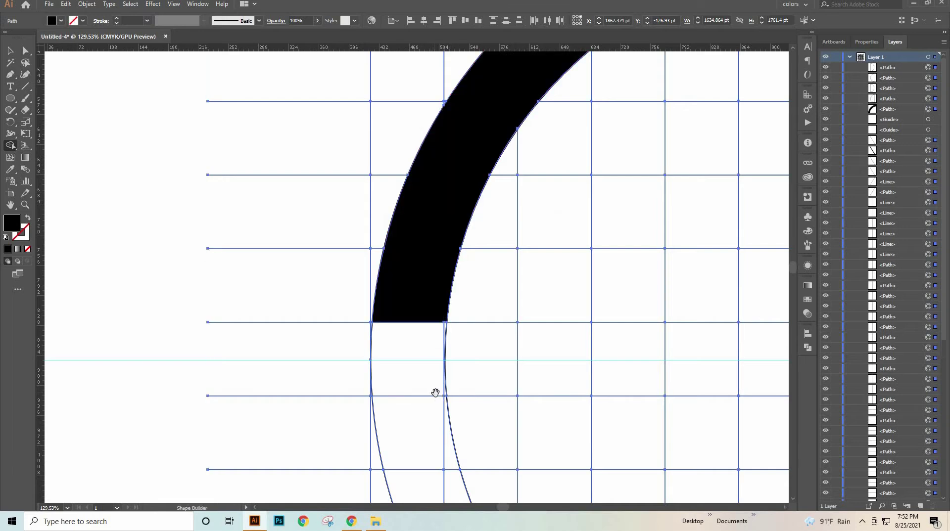
Merge the remaining left-side segments between the two circles into the black arc, continuing it down to the central gap at the bottom
scroll(426, 247, down, 5)
scroll(420, 102, right, 1)
mouse_move(399, 197)
mouse_down()
mouse_move(442, 307)
mouse_move(431, 199)
mouse_move(672, 230)
mouse_up()
drag(592, 259, 377, 203)
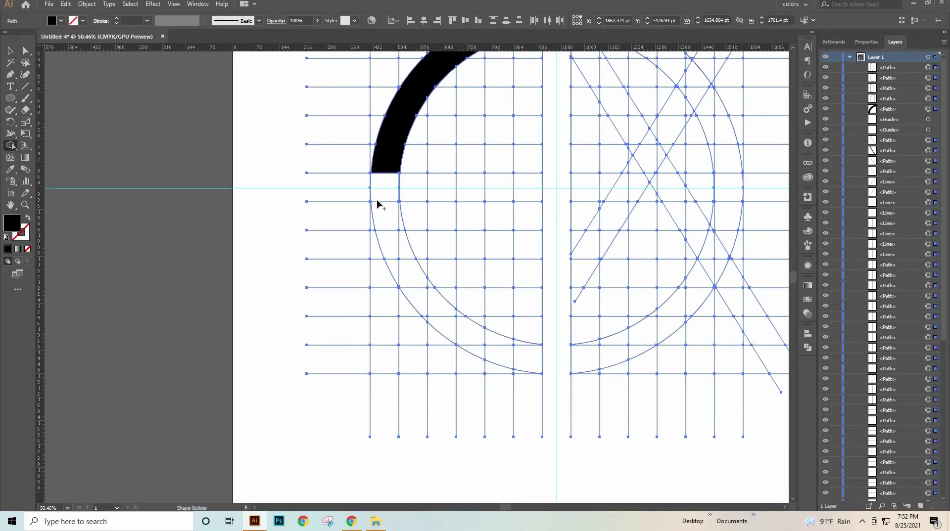
click(398, 240)
drag(399, 245, 395, 262)
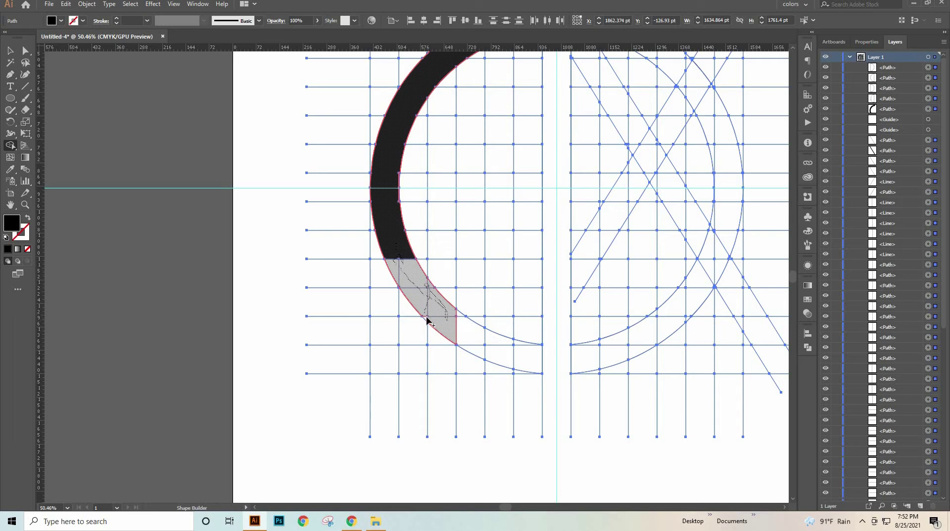
drag(427, 320, 440, 313)
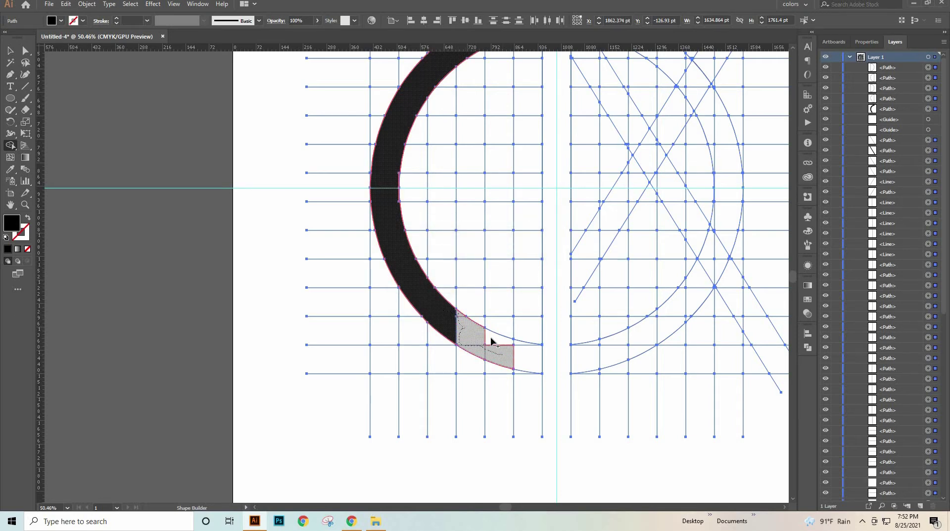
mouse_move(516, 347)
mouse_down()
mouse_move(526, 320)
mouse_move(574, 319)
mouse_up()
drag(471, 391, 510, 301)
Merge the vertical stem beside the central gap and the horizontal crossbar at the guide with the left arc to form a letter A
scroll(596, 281, down, 8)
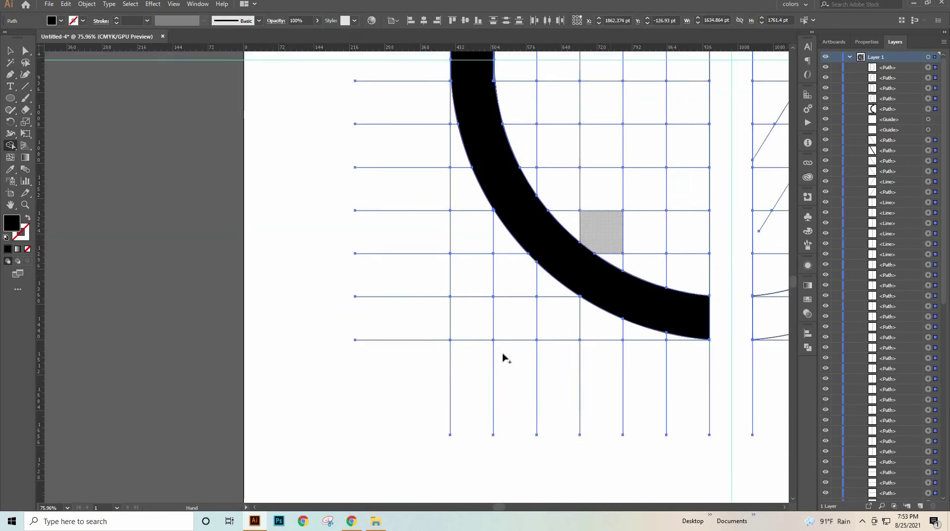
drag(585, 270, 584, 259)
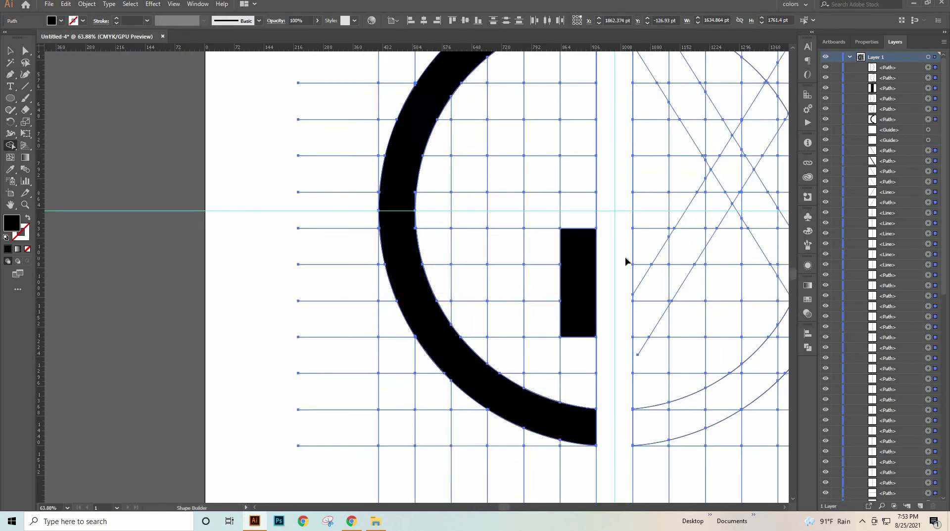
key(ctrl+z)
scroll(566, 301, down, 2)
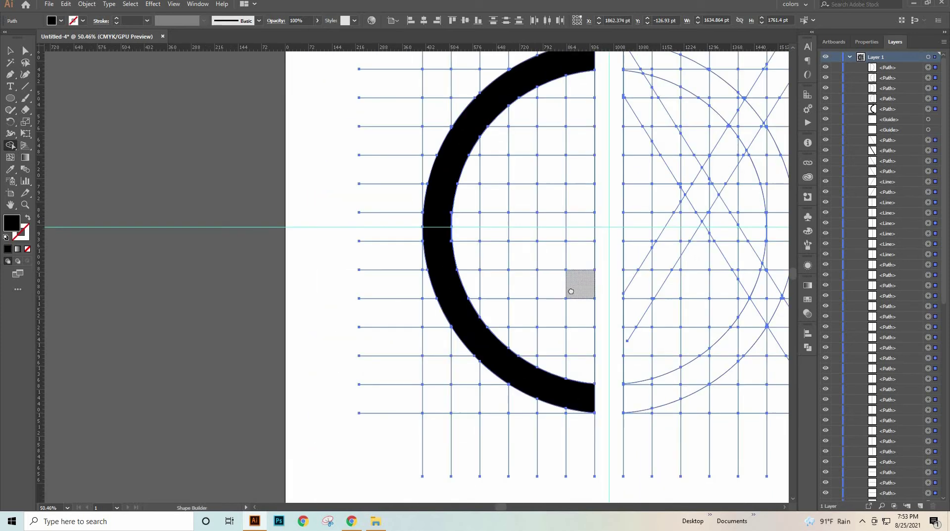
mouse_move(547, 254)
mouse_down()
mouse_move(543, 106)
mouse_move(471, 248)
mouse_move(398, 249)
mouse_up()
mouse_move(629, 275)
mouse_down()
mouse_move(536, 272)
mouse_move(497, 285)
mouse_up()
Merge the grid column just right of the central gap into a black stem, level with the A's foot and reaching the outer circle's top
drag(470, 322, 469, 303)
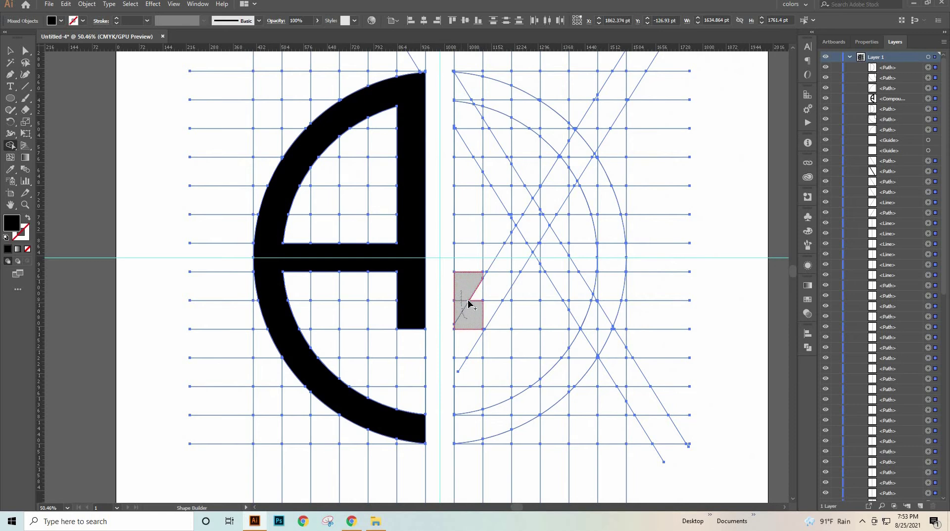
drag(473, 248, 474, 169)
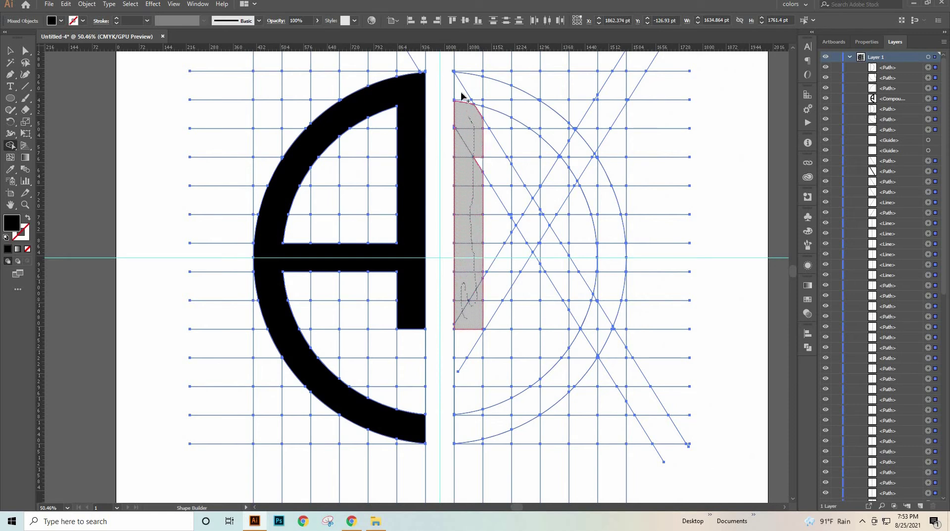
drag(461, 94, 460, 87)
drag(469, 170, 722, 171)
drag(492, 102, 573, 316)
drag(580, 138, 581, 137)
drag(581, 136, 400, 217)
Merge the M's descending diagonal stroke with its stem down to the V point, filling the small sliver on its inner edge
mouse_move(600, 168)
mouse_down()
mouse_move(488, 186)
mouse_move(514, 229)
mouse_up()
mouse_move(540, 278)
mouse_down()
mouse_move(521, 271)
mouse_move(533, 286)
mouse_up()
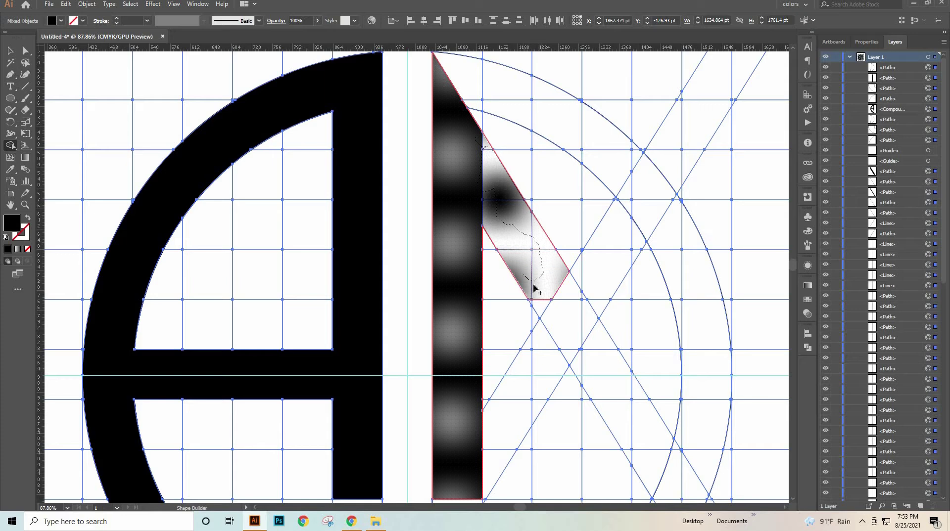
mouse_move(563, 321)
mouse_down()
mouse_move(572, 354)
mouse_move(592, 296)
mouse_move(575, 300)
mouse_move(578, 273)
mouse_up()
drag(543, 304, 747, 242)
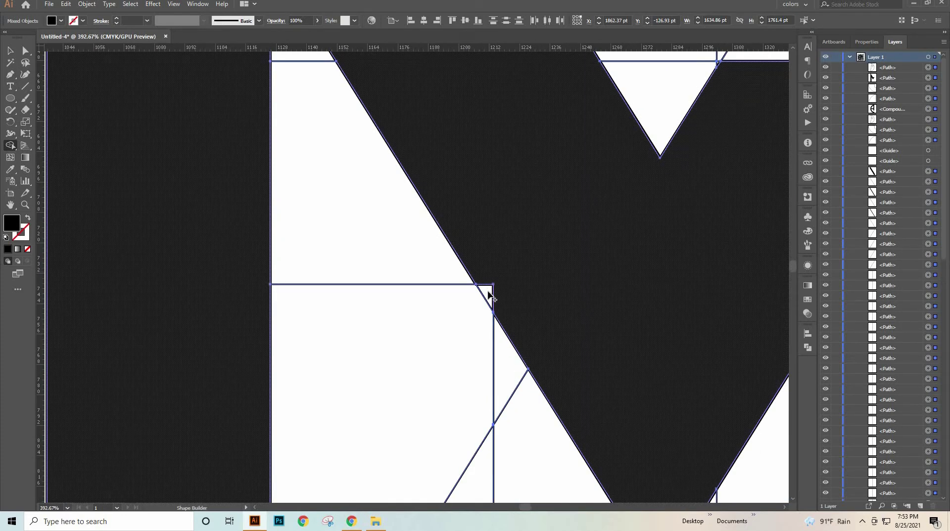
drag(488, 292, 620, 269)
Merge the M's rising diagonal stroke from the V point up to the outer circle, filling the leftover sliver at the inner circle crossing
scroll(594, 302, down, 5)
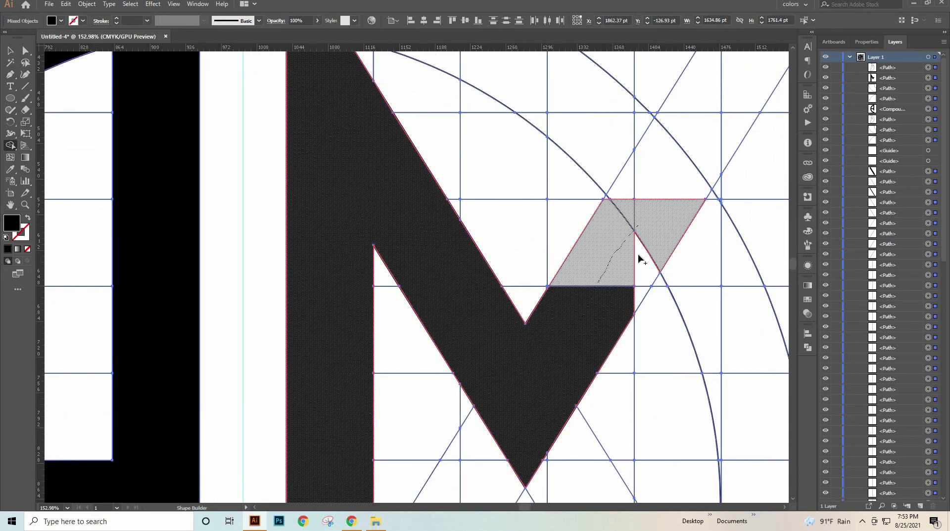
click(643, 295)
scroll(619, 276, down, 3)
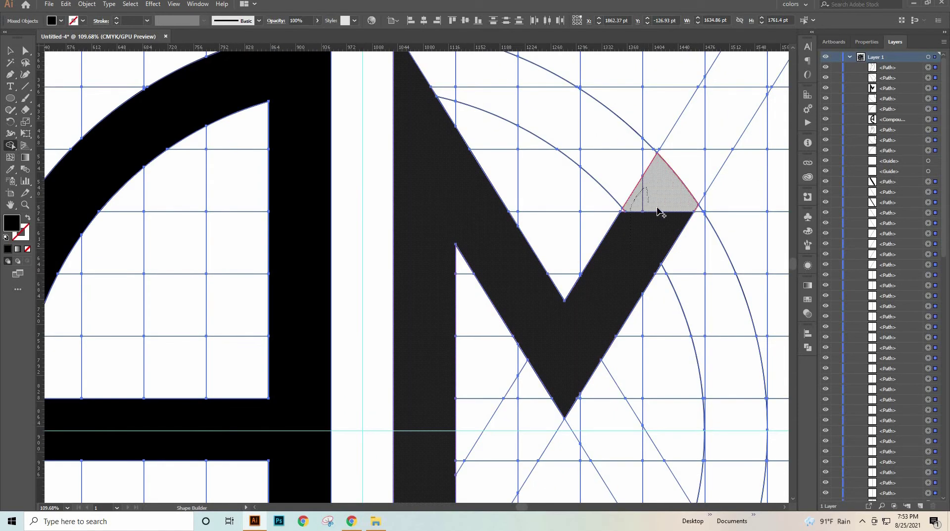
click(660, 207)
scroll(727, 218, up, 5)
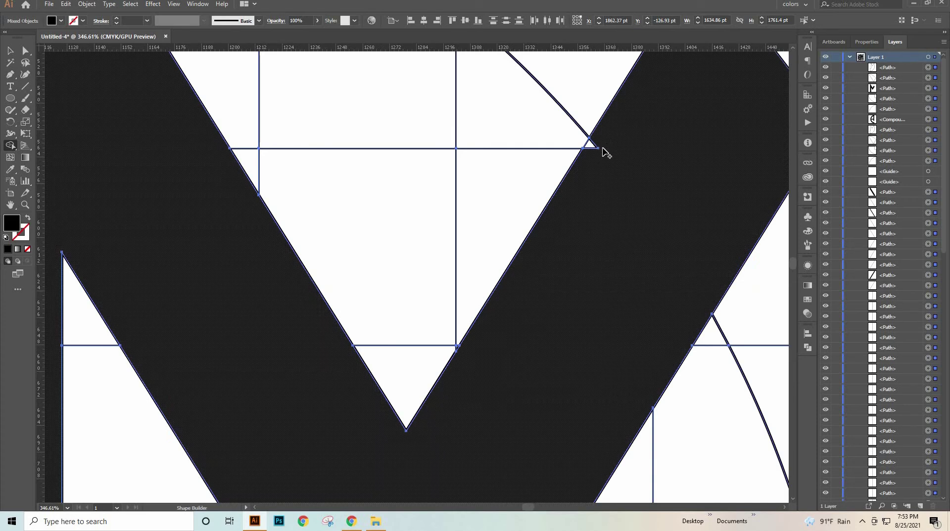
scroll(566, 248, down, 4)
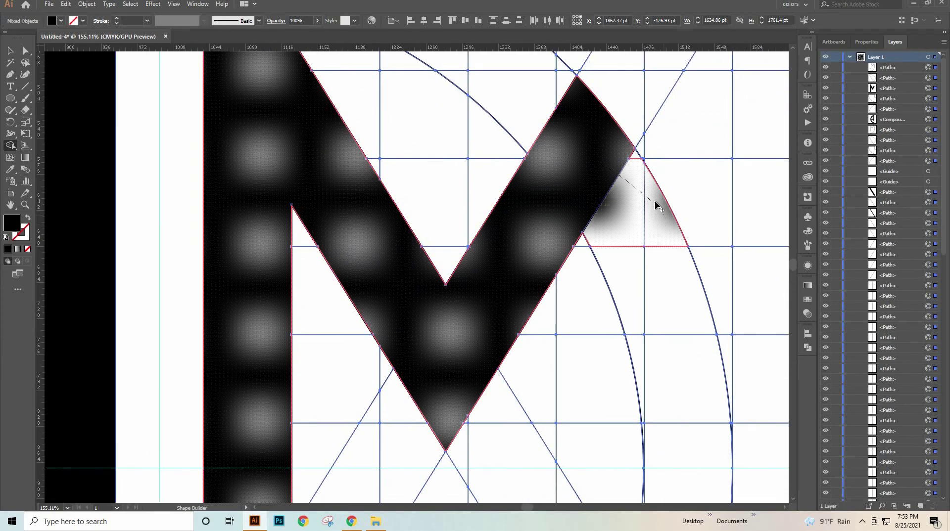
Merge the right-side segments between the circles with the M, from its upper peak down to the stem's foot level, including slivers beside the grid line
scroll(639, 169, down, 4)
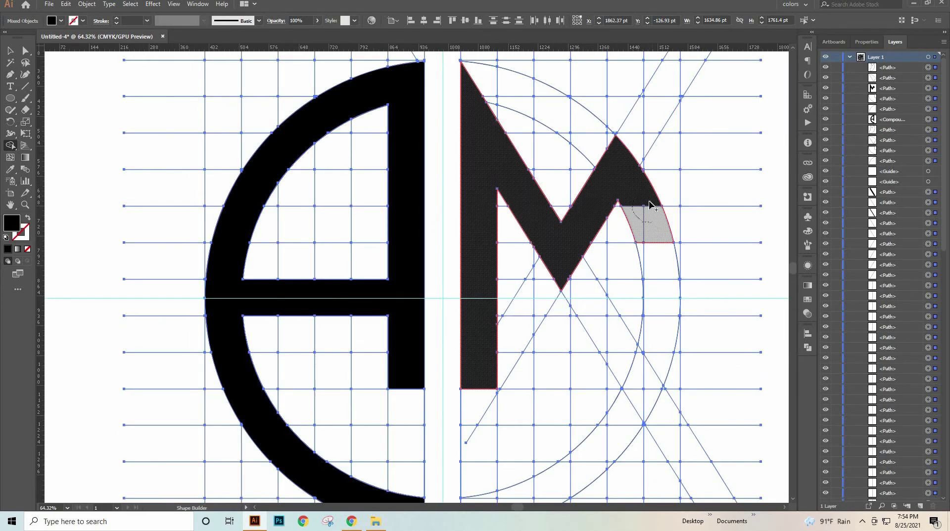
drag(650, 268, 659, 342)
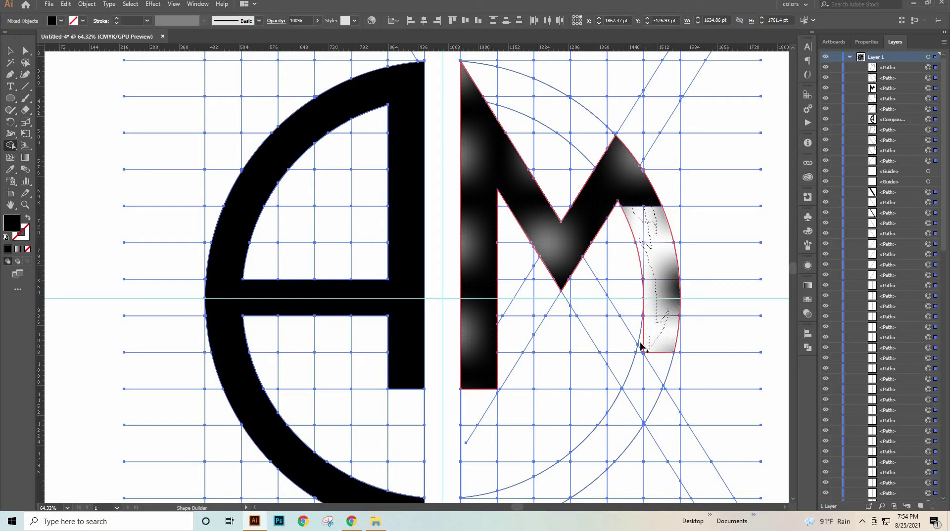
drag(651, 379, 648, 383)
scroll(615, 361, up, 2)
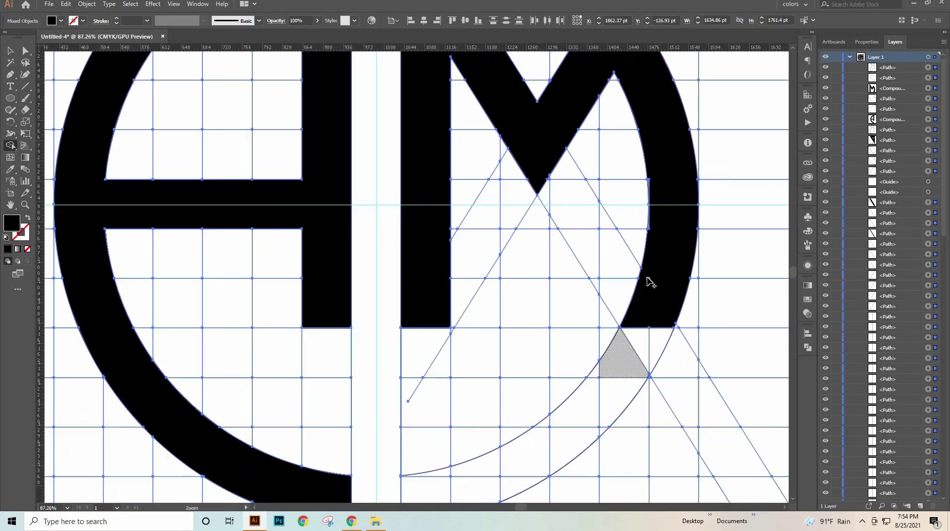
scroll(648, 291, down, 1)
scroll(678, 248, up, 6)
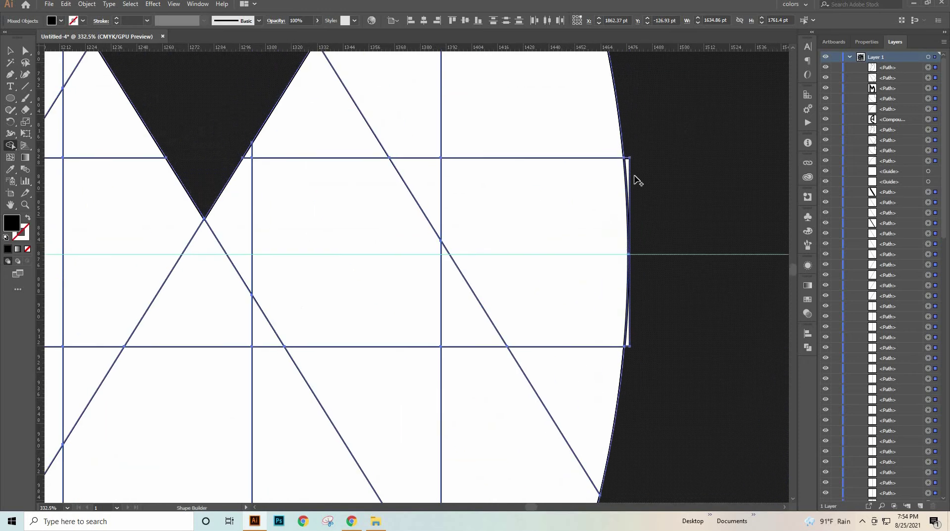
scroll(664, 329, down, 5)
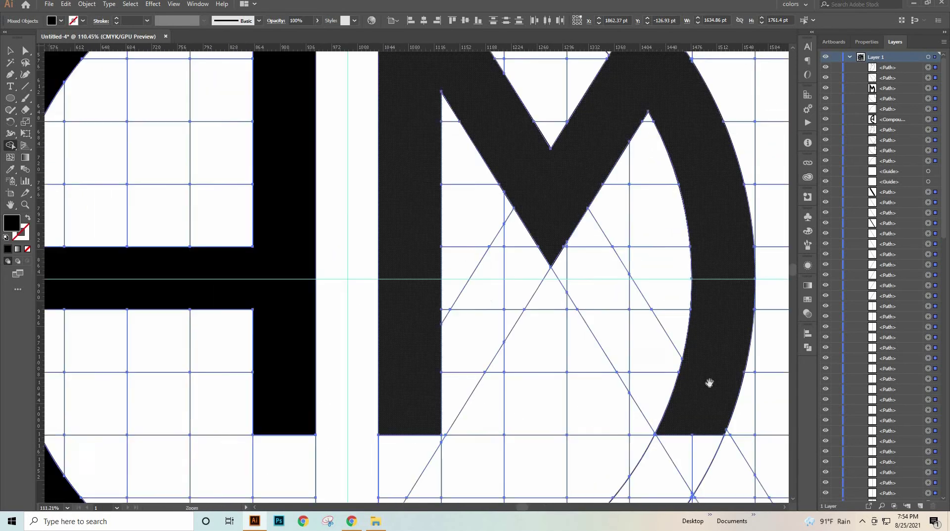
Merge the lower-right segments between the two circles into the M's arc, continuing down to the central gap
mouse_move(643, 297)
mouse_down()
mouse_move(613, 323)
mouse_move(594, 388)
mouse_move(558, 359)
mouse_move(613, 336)
mouse_move(581, 364)
mouse_up()
key(ctrl+z)
drag(606, 311, 613, 328)
mouse_move(557, 409)
mouse_down()
mouse_move(620, 362)
mouse_move(613, 381)
mouse_move(606, 386)
mouse_move(613, 363)
mouse_up()
drag(479, 459, 564, 341)
mouse_move(637, 302)
mouse_down()
mouse_move(488, 353)
mouse_move(547, 303)
mouse_up()
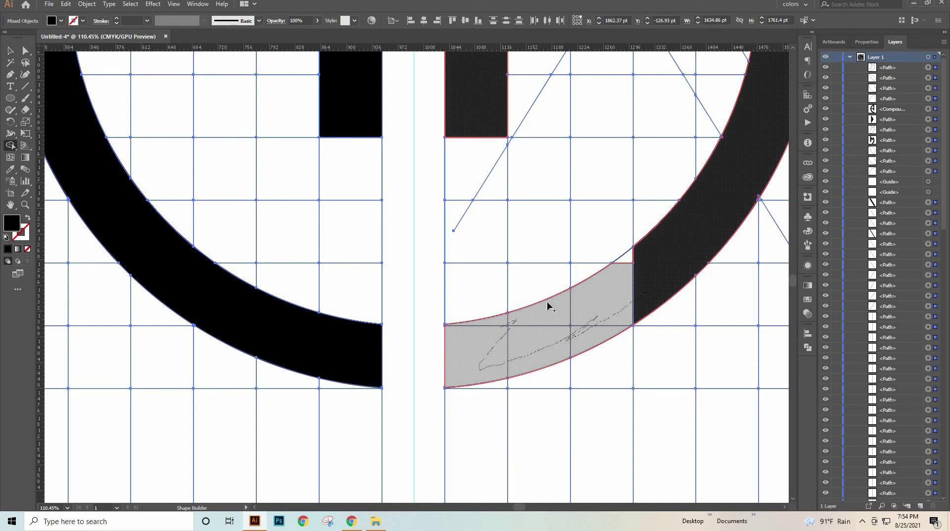
drag(627, 269, 668, 247)
Inspect the lower-right arc's edges closely and merge the remaining fragments into the M shape
mouse_move(707, 210)
mouse_down()
mouse_move(774, 180)
mouse_move(603, 249)
mouse_up()
scroll(603, 250, up, 8)
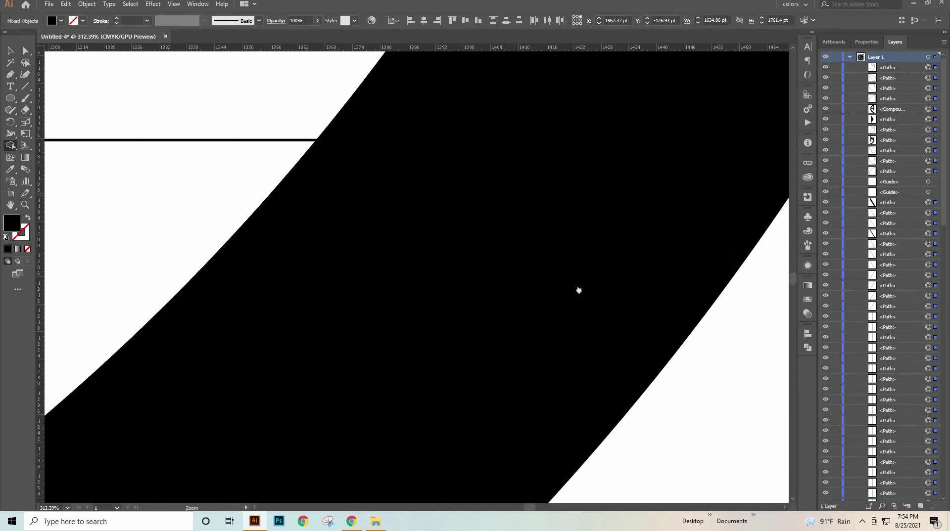
scroll(564, 218, down, 5)
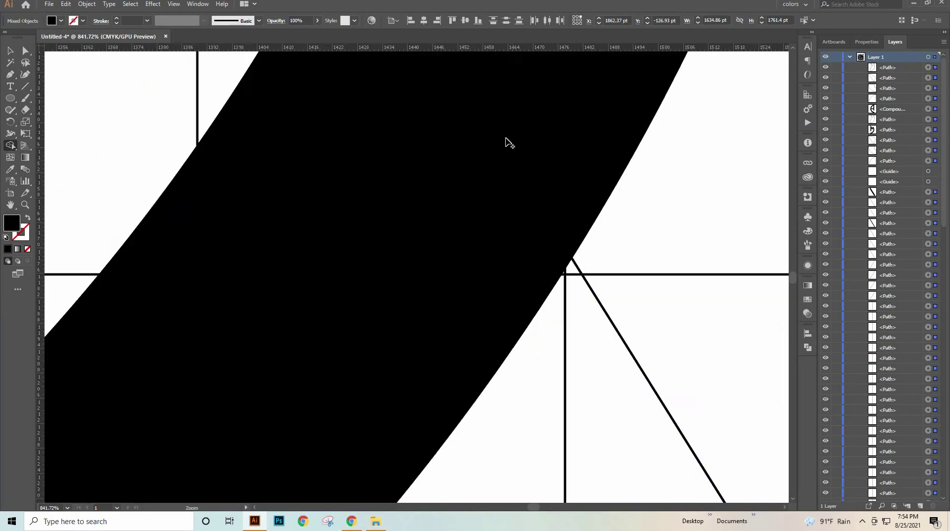
mouse_move(397, 290)
mouse_down()
mouse_move(460, 263)
mouse_move(594, 367)
mouse_up()
drag(377, 231, 396, 221)
drag(555, 183, 436, 280)
scroll(436, 281, down, 10)
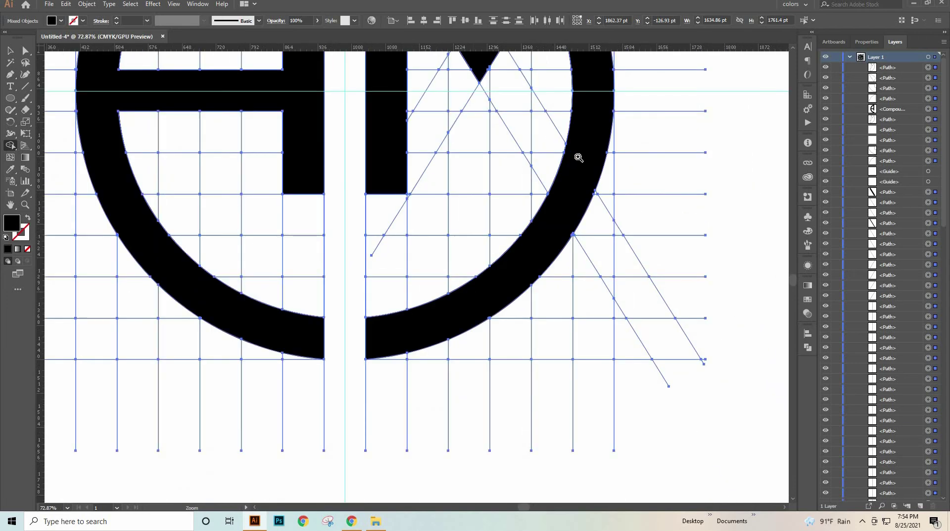
Lock the finished A and M shapes and delete all remaining selected circles, grid lines and diagonal lines
key(ctrl+a)
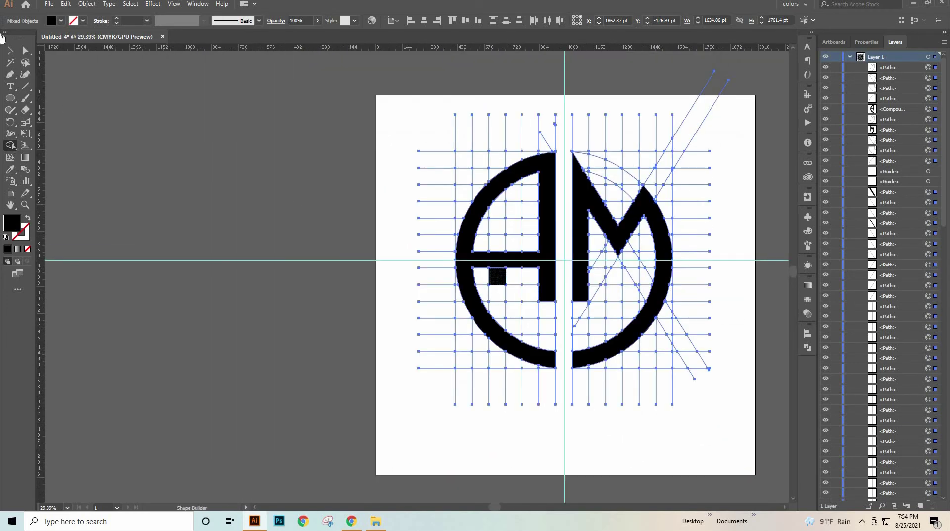
click(13, 56)
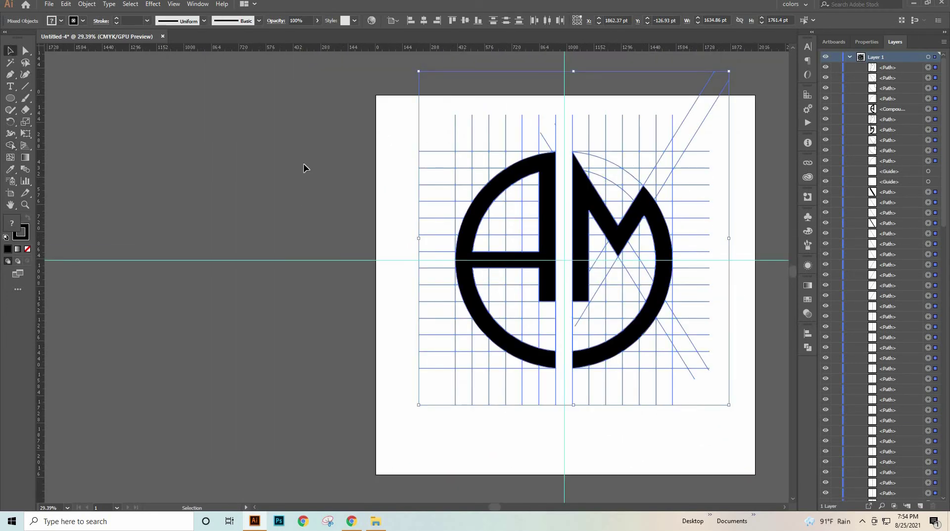
drag(455, 239, 324, 227)
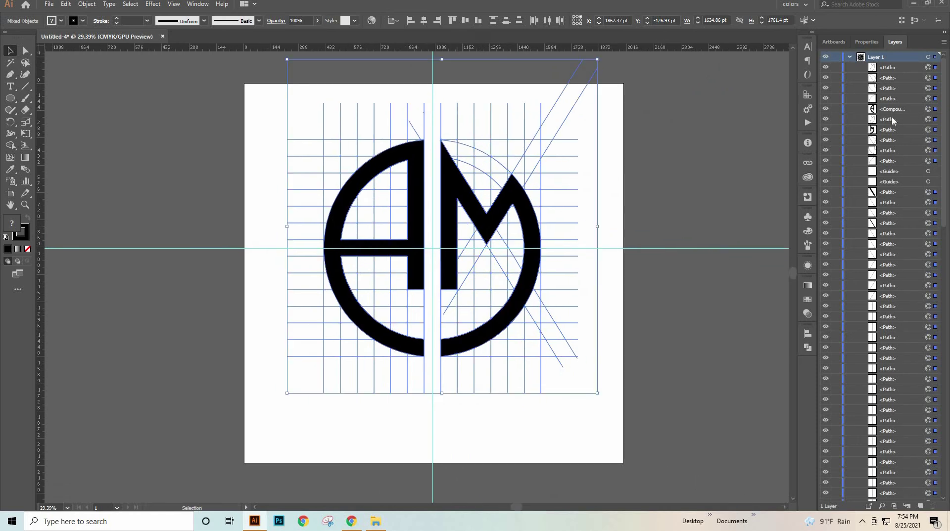
click(825, 109)
click(825, 109)
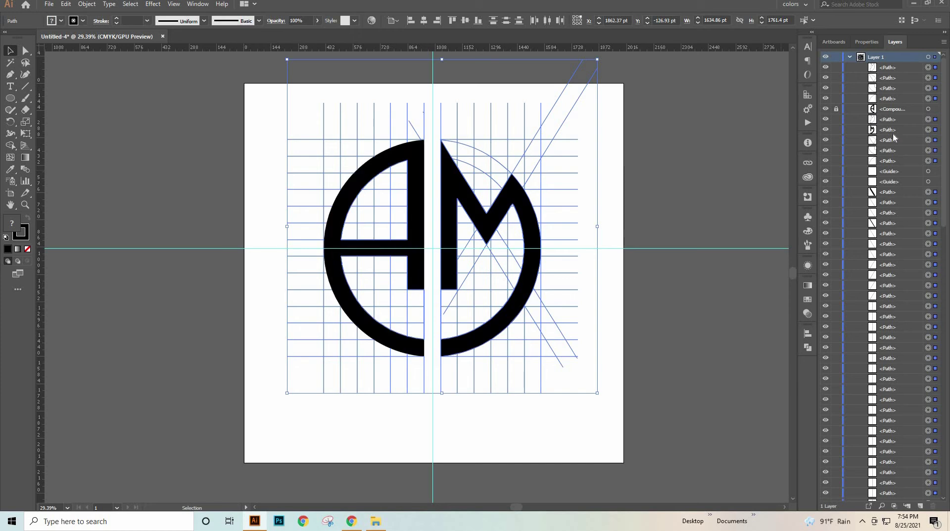
click(825, 130)
click(825, 130)
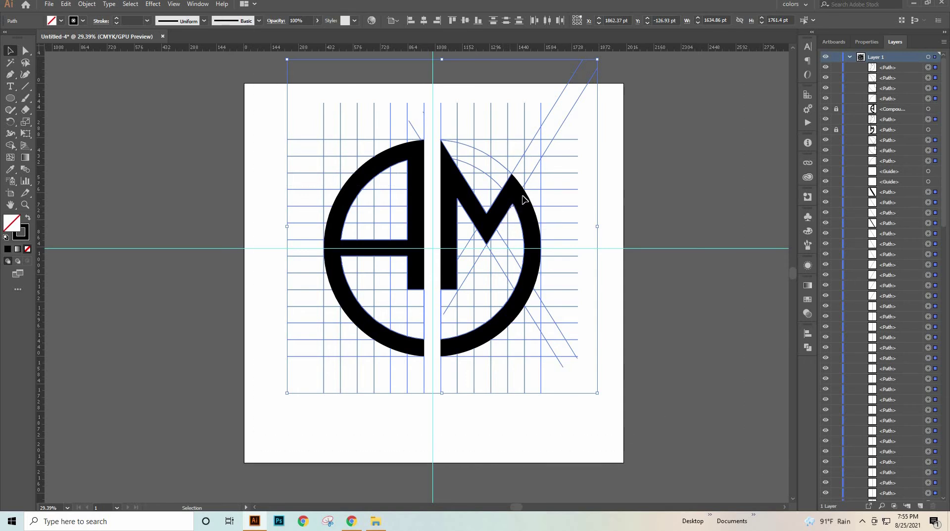
key(Delete)
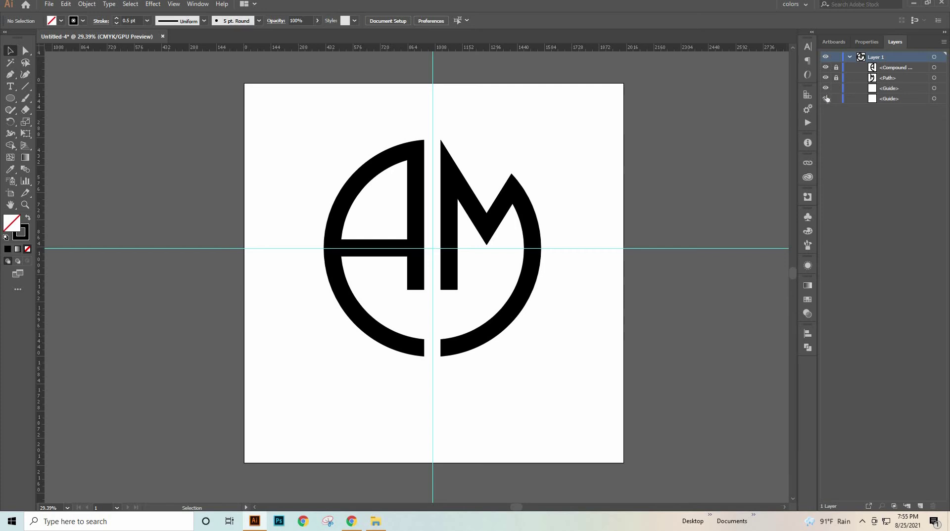
Unlock and delete both guides, and unlock the two letter shapes
right_click(432, 103)
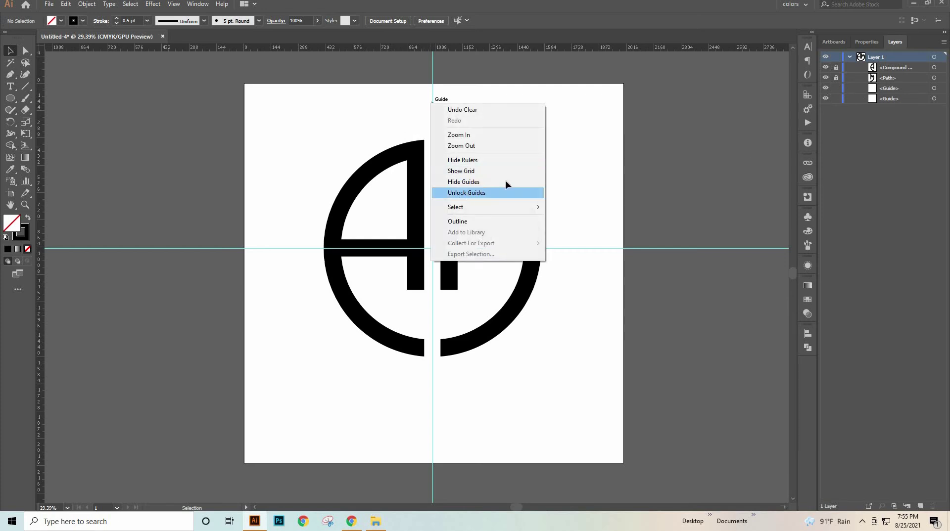
click(504, 192)
drag(612, 140, 368, 358)
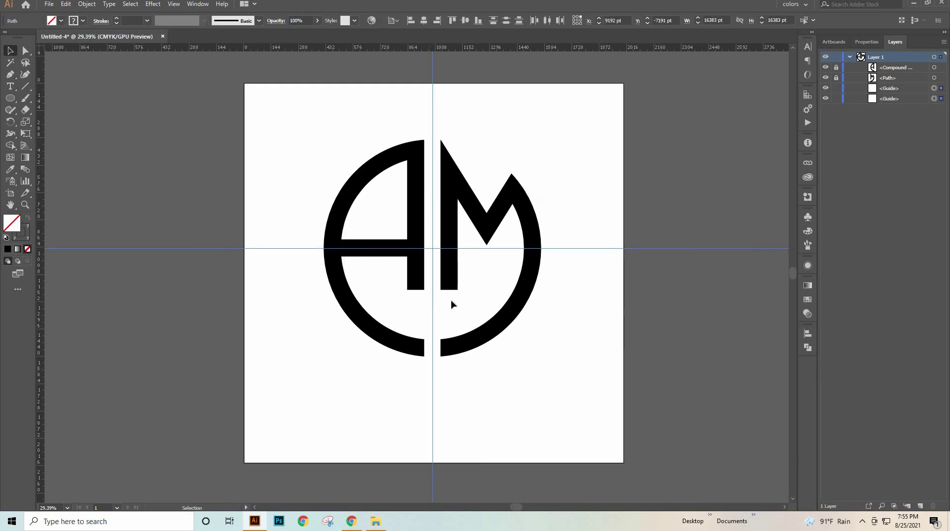
key(Delete)
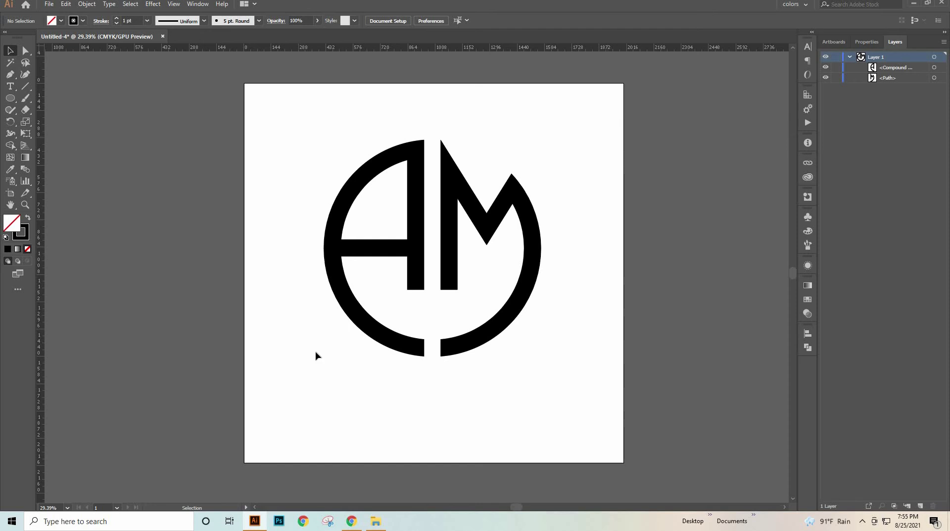
Select the A and M shapes and group them
key(ctrl+a)
right_click(420, 259)
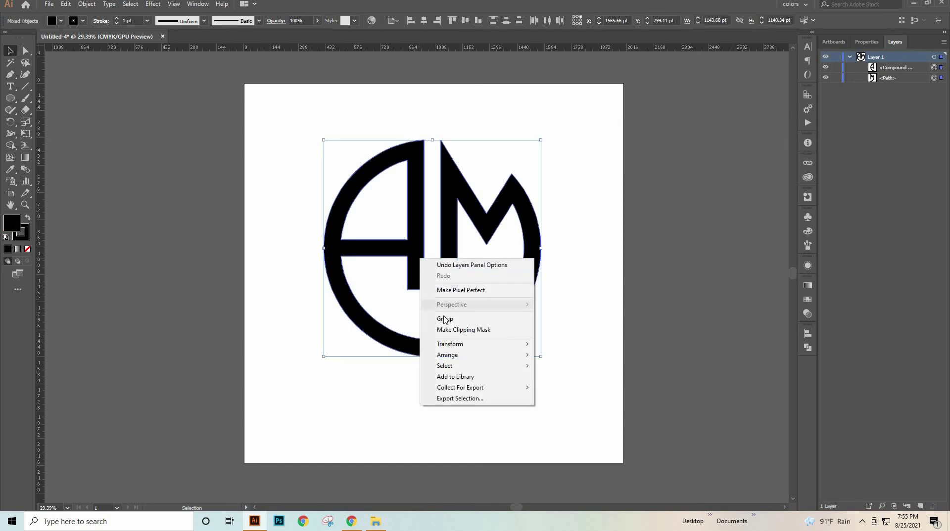
click(467, 318)
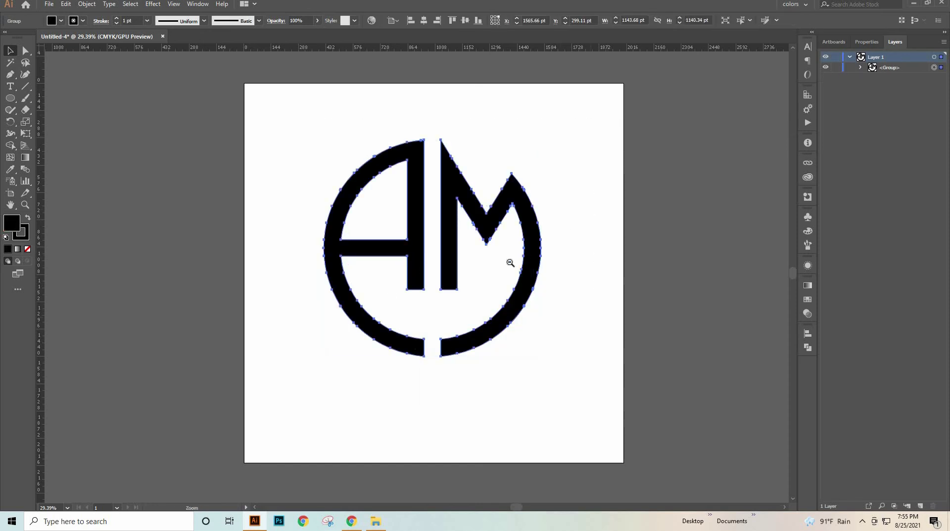
Switch to File Explorer and open a file from it
alt+click(591, 206)
click(376, 522)
double_click(164, 71)
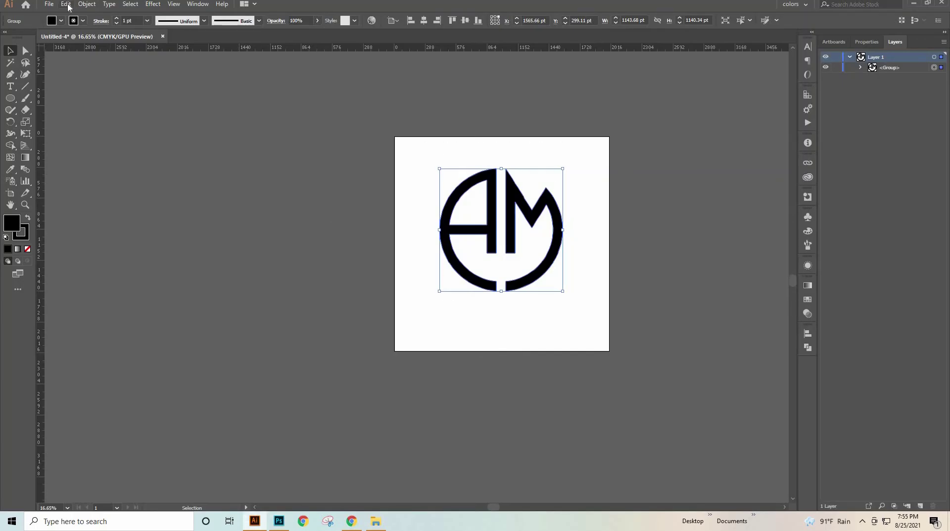
Copy the grouped AM logo and switch to Photoshop
click(66, 4)
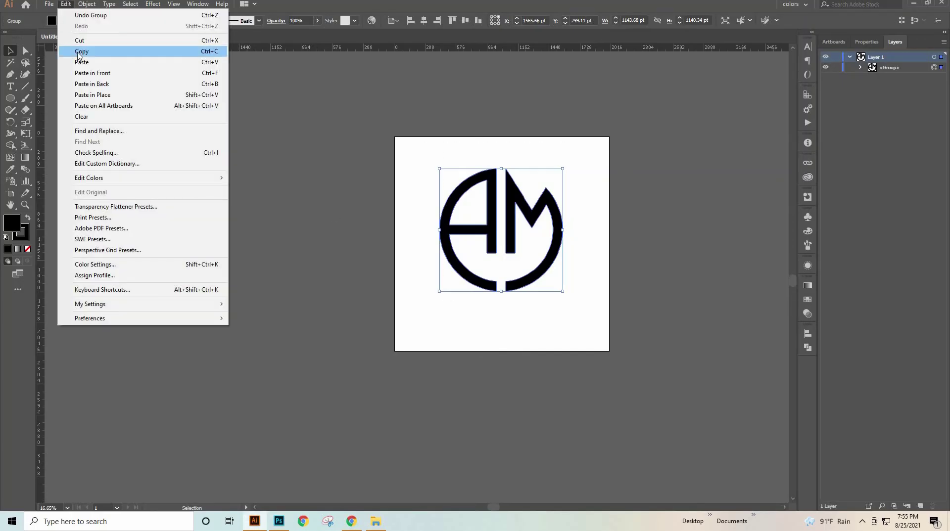
click(79, 51)
click(287, 521)
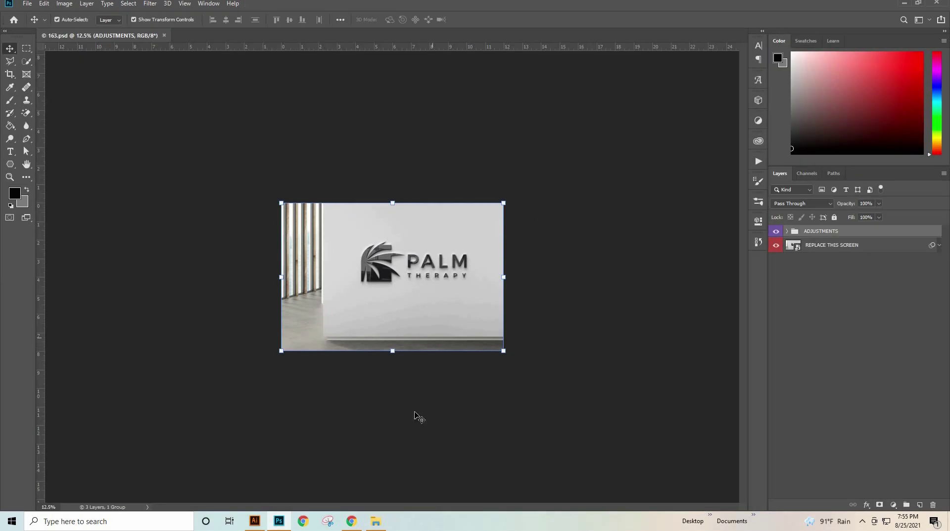
Open the contents of the REPLACE THIS SCREEN smart object and, inside it, those of REPLACE THIS LOGO
scroll(465, 395, up, 5)
double_click(795, 246)
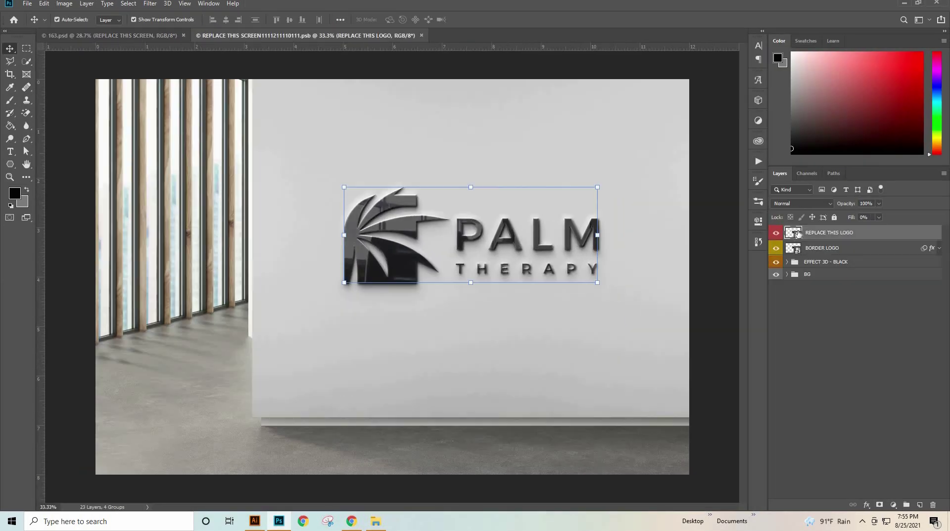
double_click(794, 234)
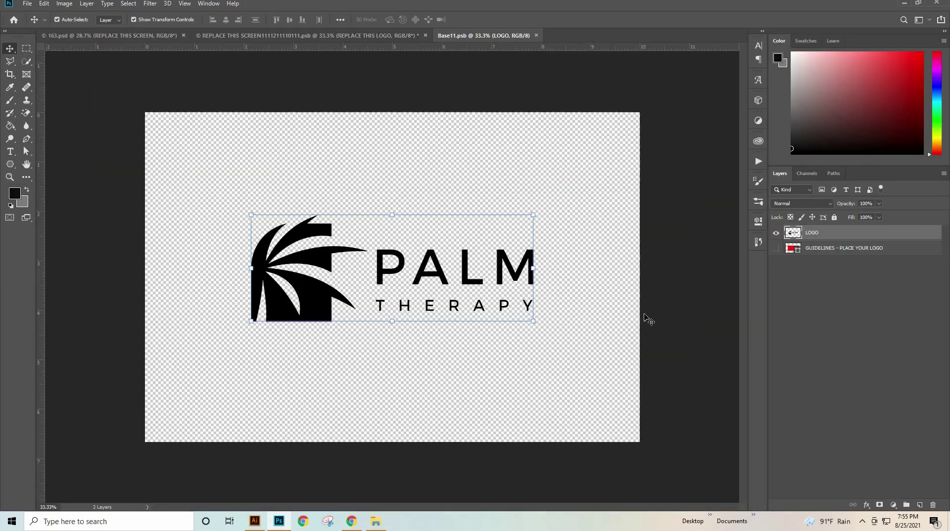
Paste the AM logo as pixels, scale it to about 28% and centre it on the canvas
click(44, 3)
click(51, 92)
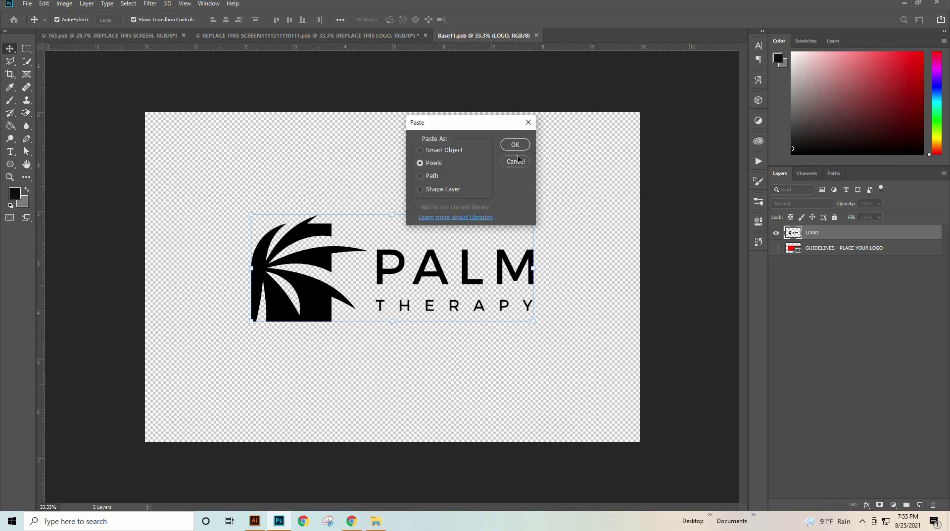
click(511, 142)
drag(555, 115, 447, 222)
drag(391, 298, 446, 243)
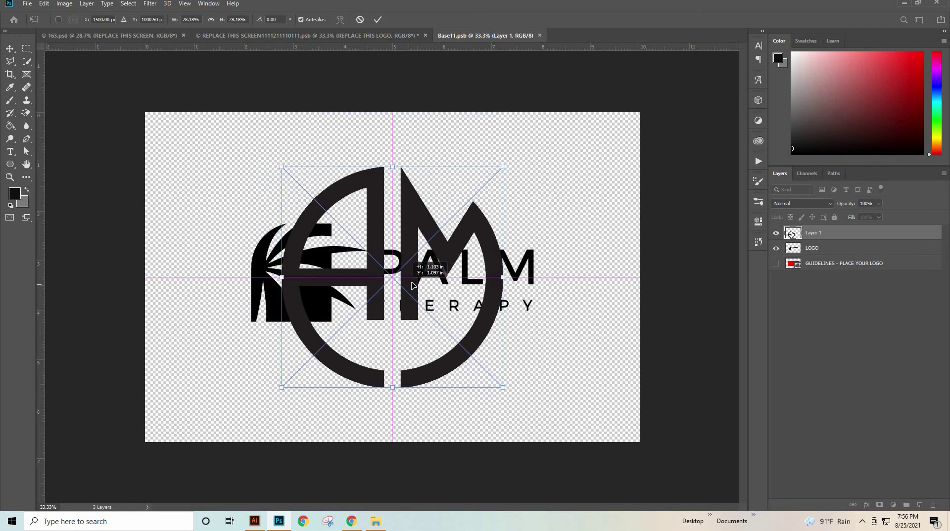
click(377, 19)
Hide the old LOGO layer, and save and close both open smart object documents
click(776, 248)
click(543, 37)
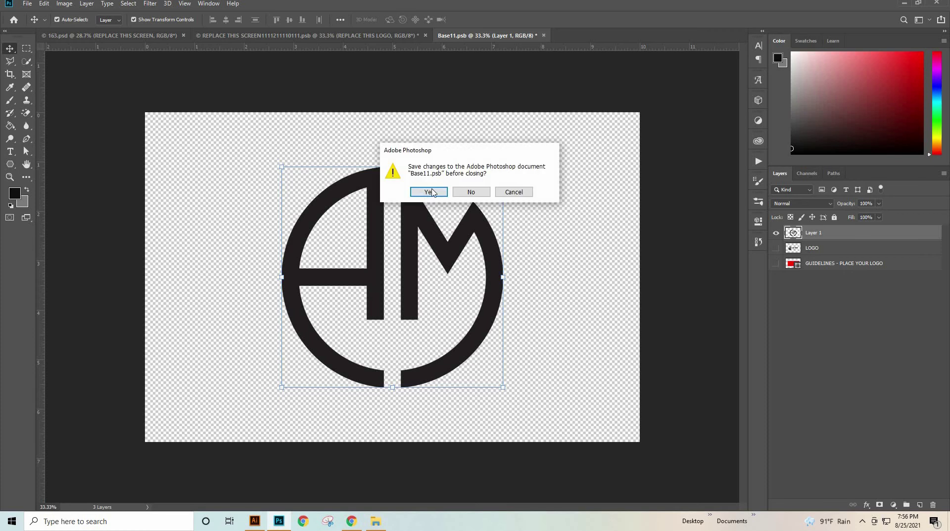
click(427, 191)
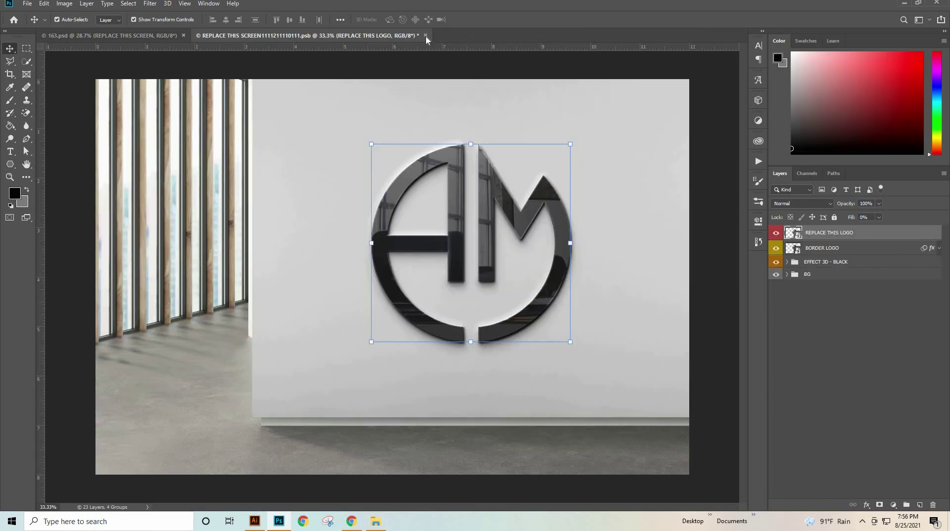
click(426, 35)
click(433, 202)
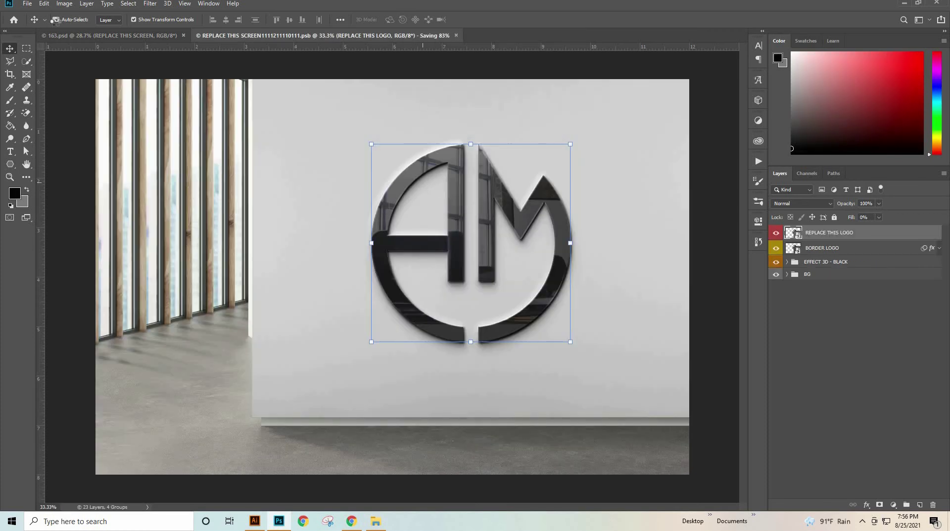
Save the mockup as the JPEG file 163.jpg in the A M Logo folder
click(27, 4)
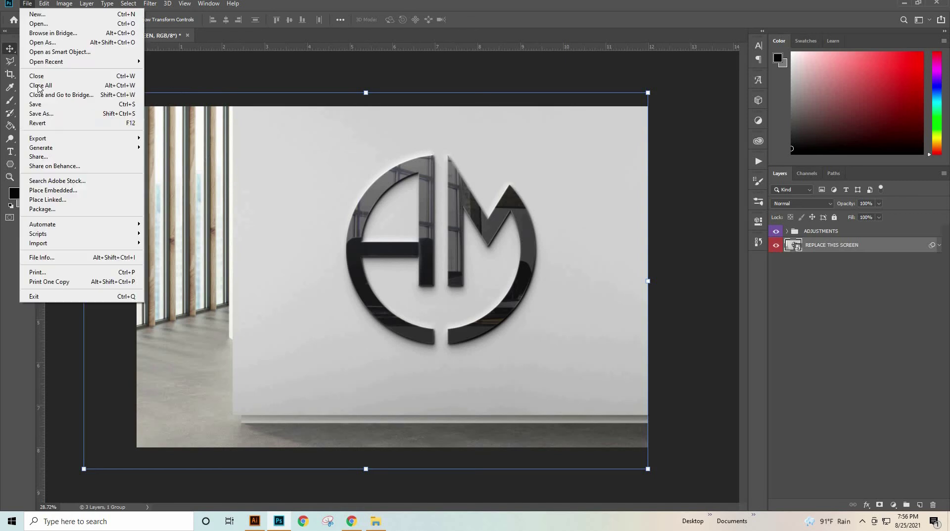
click(59, 115)
click(346, 407)
click(346, 312)
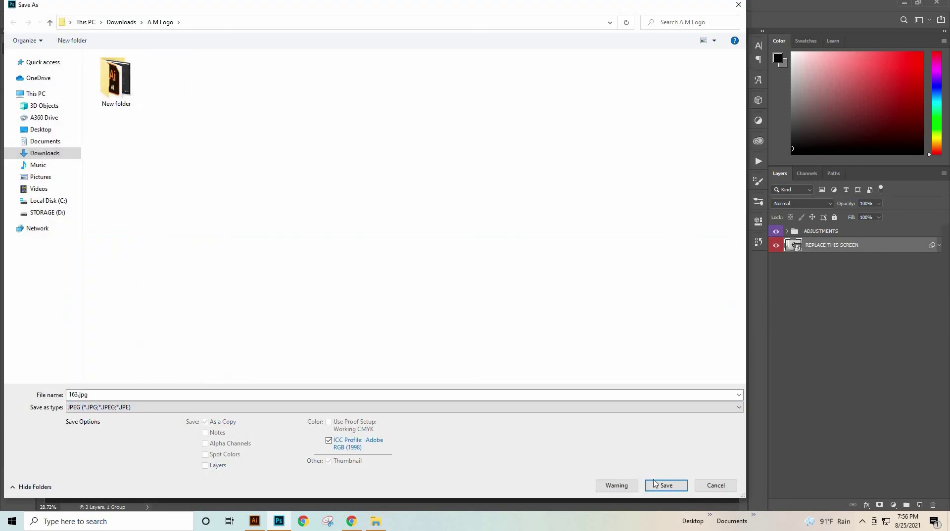
click(657, 485)
key(Return)
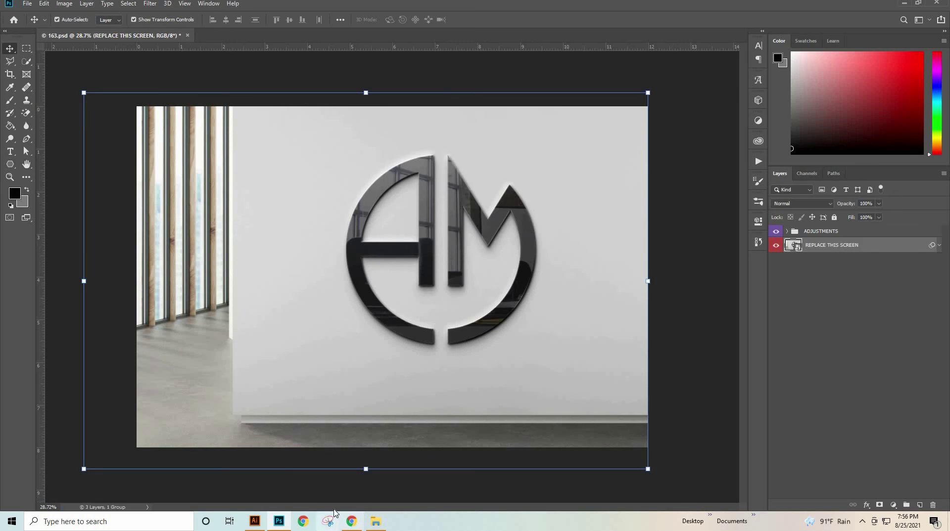
Switch to Illustrator and export the AM logo as a JPEG to the A M Logo folder
click(257, 526)
drag(501, 364, 574, 369)
drag(559, 233, 471, 375)
click(49, 4)
mouse_move(124, 179)
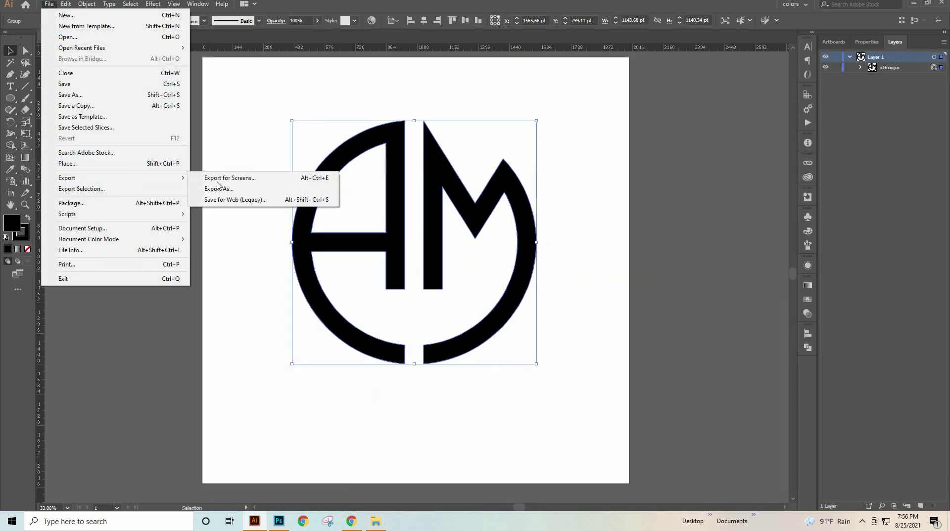
click(220, 193)
click(114, 421)
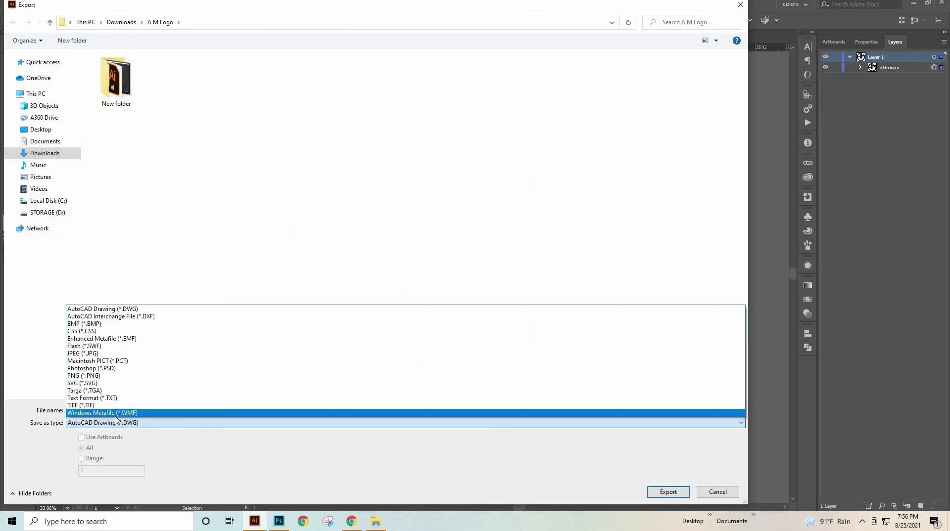
click(129, 359)
click(668, 492)
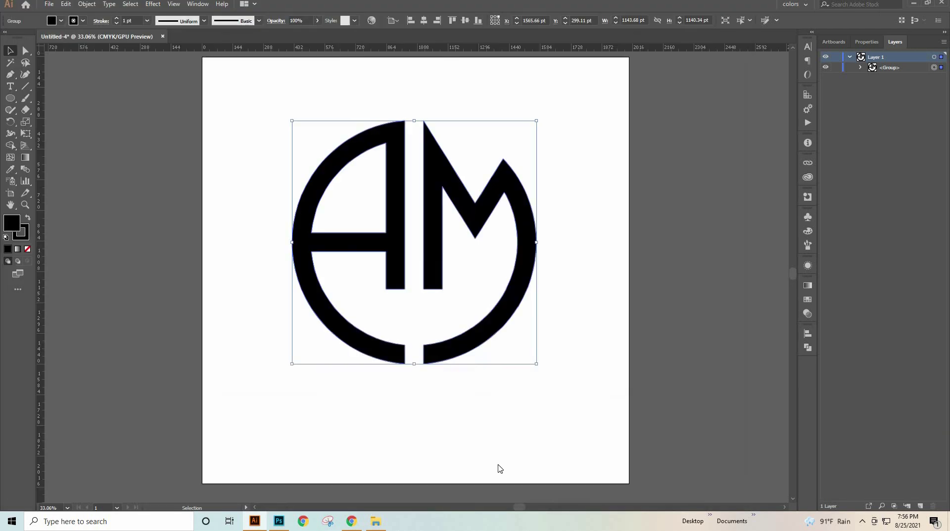
click(521, 395)
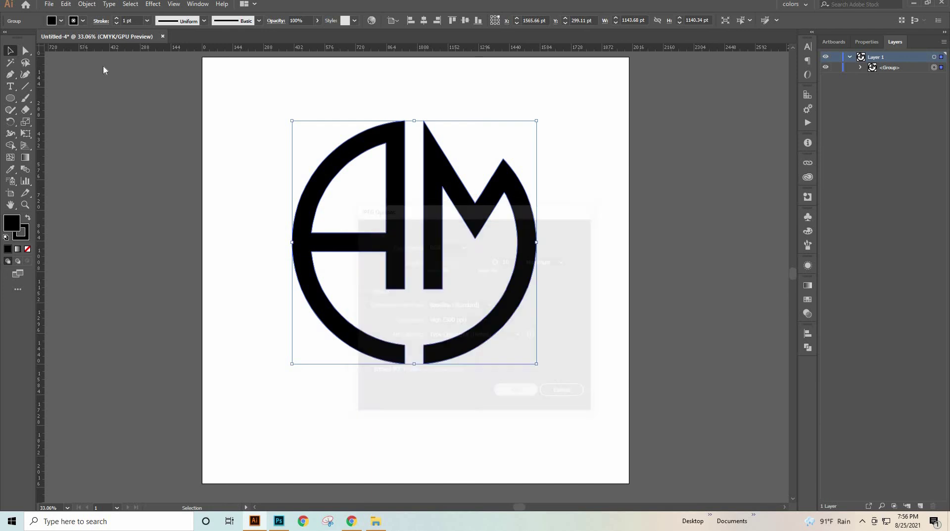
Save the logo document as the Adobe Illustrator file Untitled-4.ai in the A M Logo folder
click(49, 4)
click(124, 95)
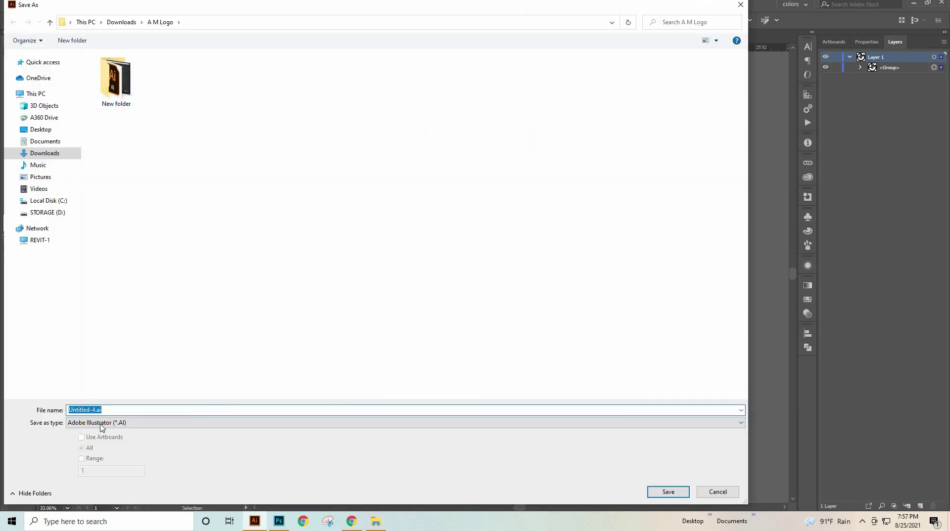
click(656, 492)
key(Return)
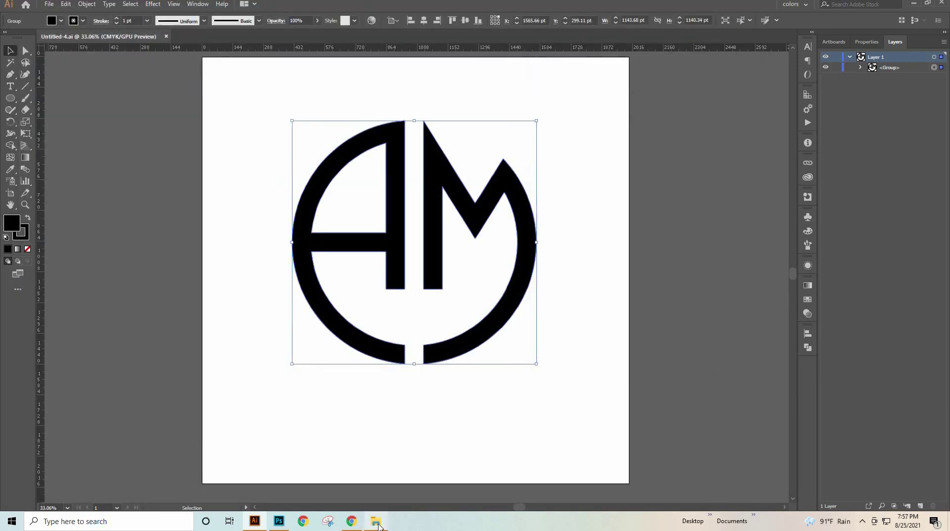
Switch to File Explorer, open 163.jpg and maximise the photo viewer to examine the mockup
click(376, 522)
key(Return)
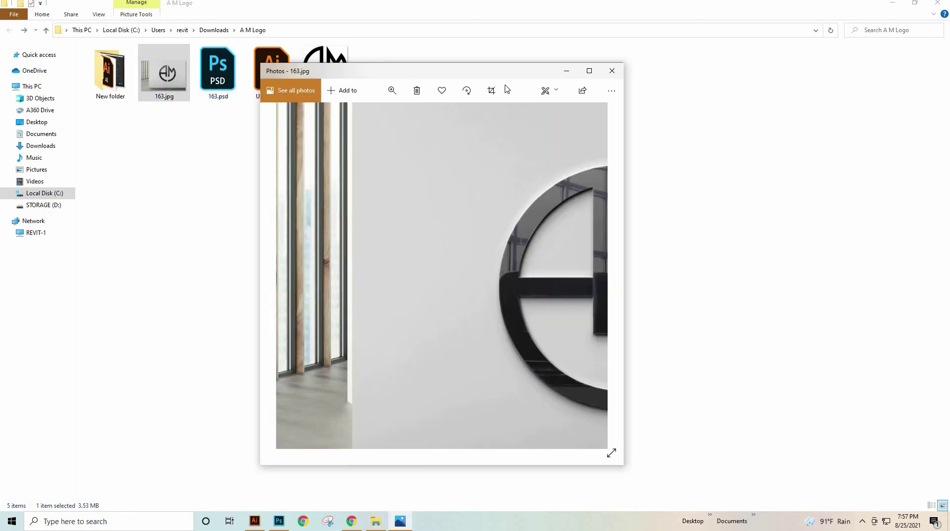
click(587, 70)
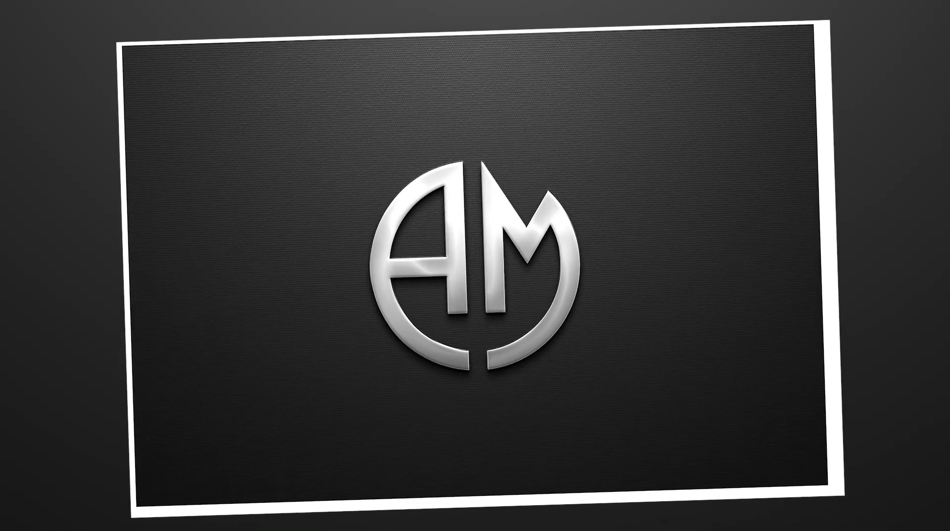